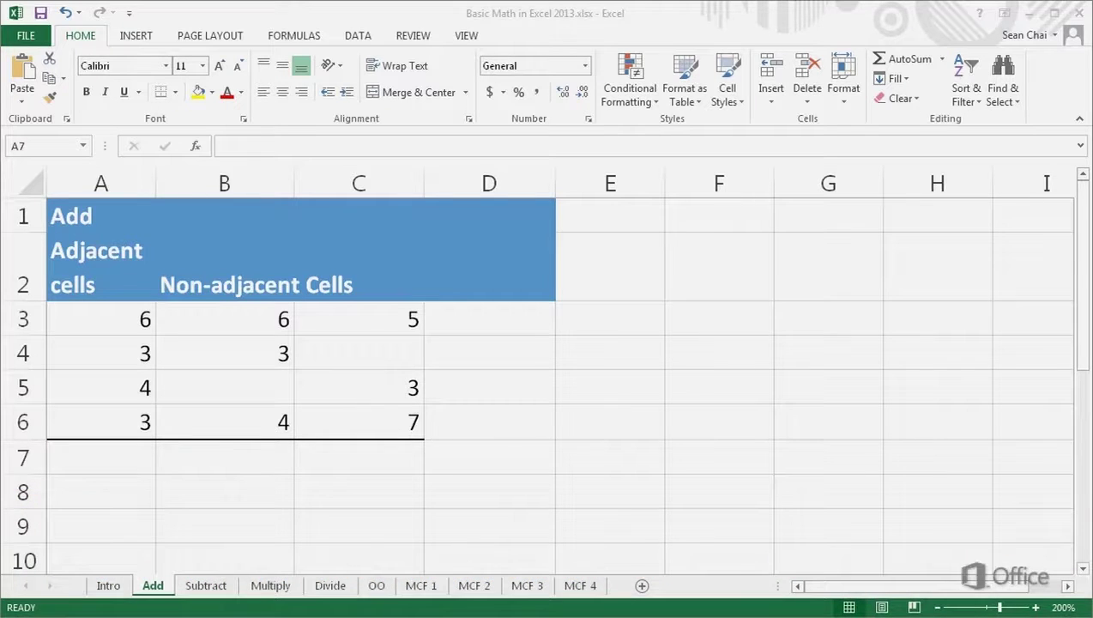
Add the four column A values in cell A8 with the formula =A3+A4+A5+A6.
{"action": "double_click", "coordinate": [61, 487]}
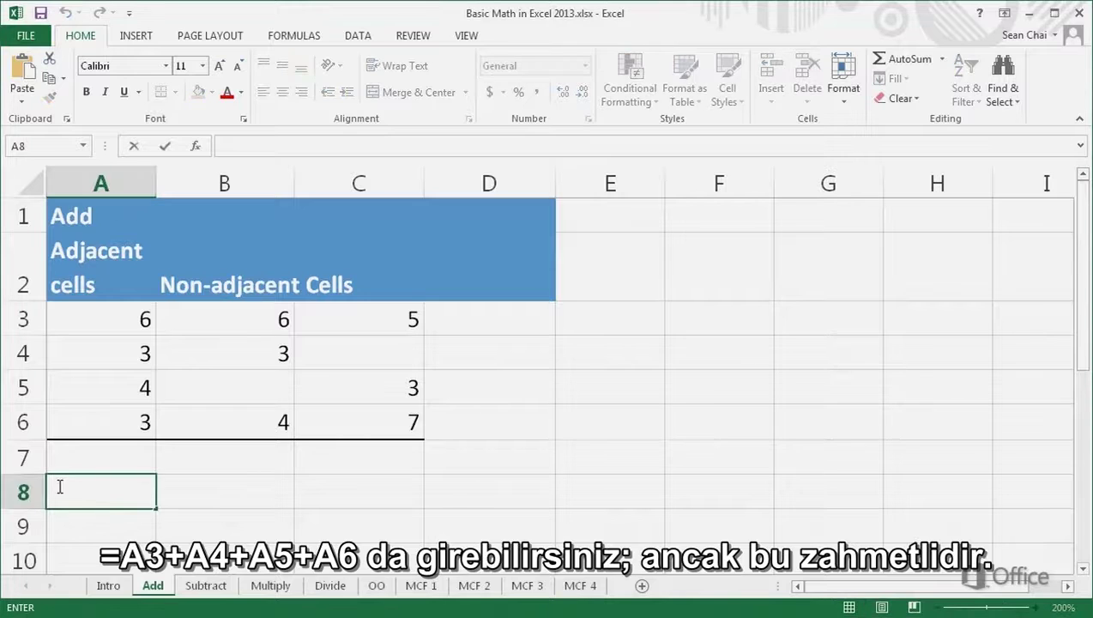
{"action": "type", "text": "=A3"}
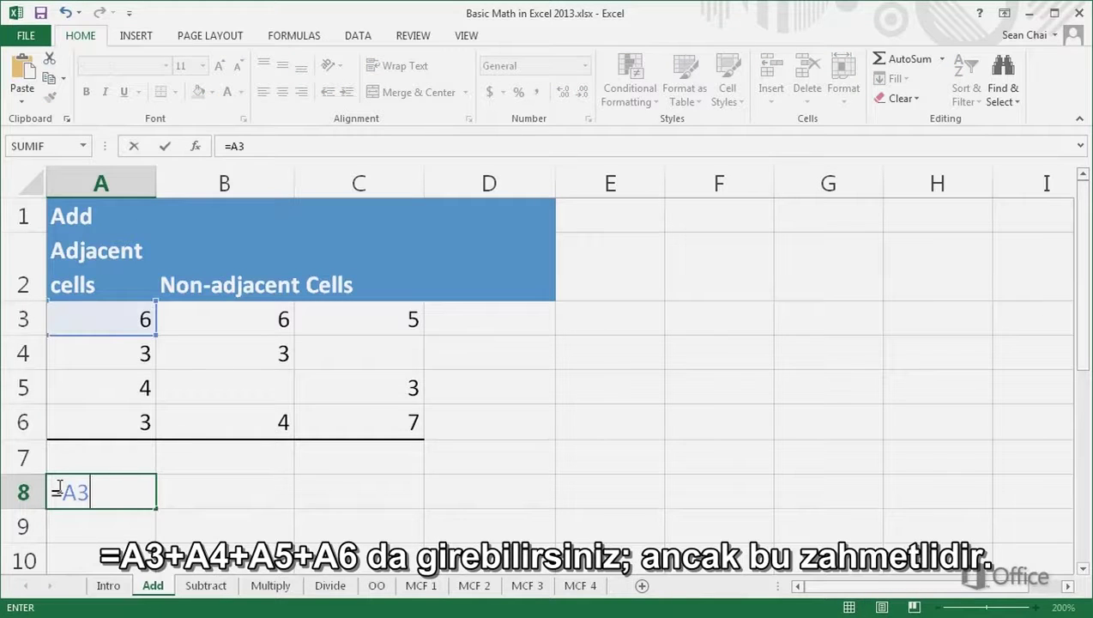
{"action": "type", "text": "+A"}
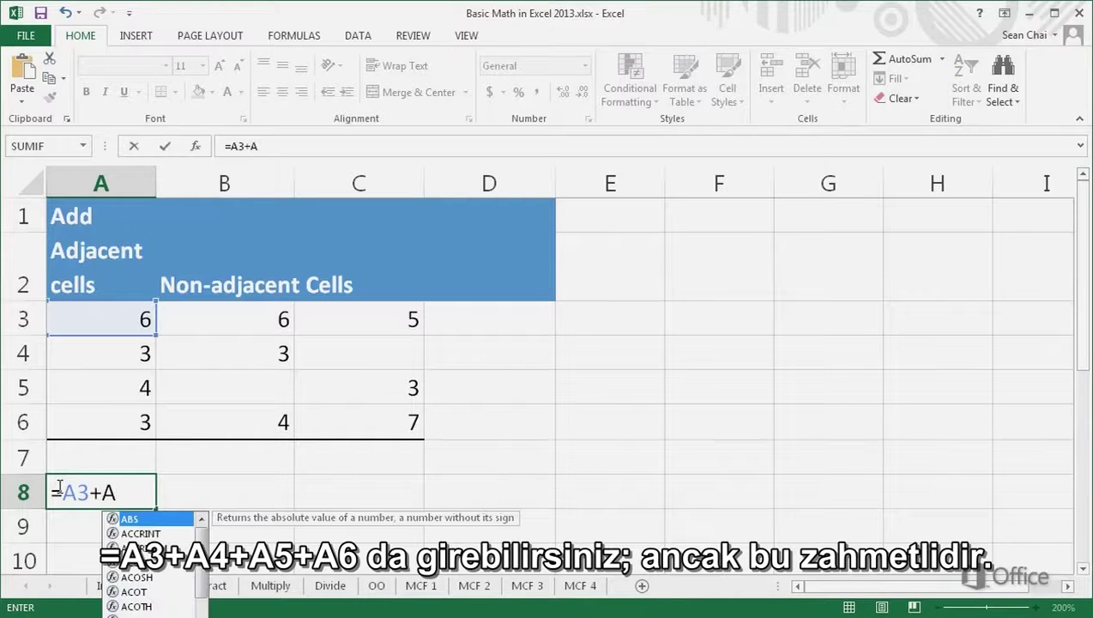
{"action": "type", "text": "4+A5"}
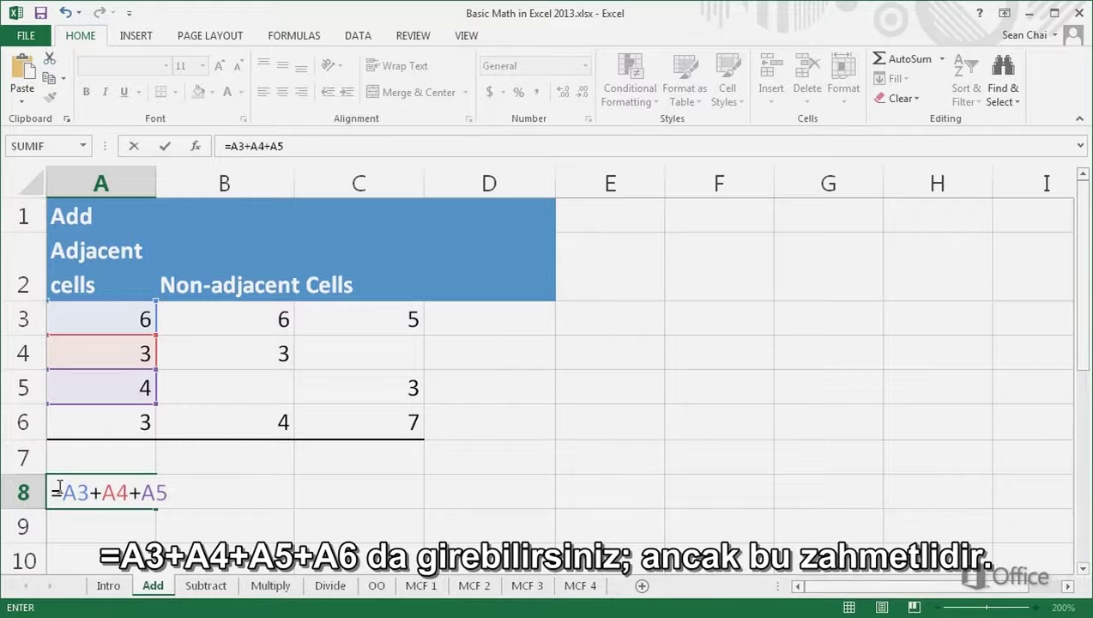
{"action": "type", "text": "+A6"}
{"action": "key", "text": "Return"}
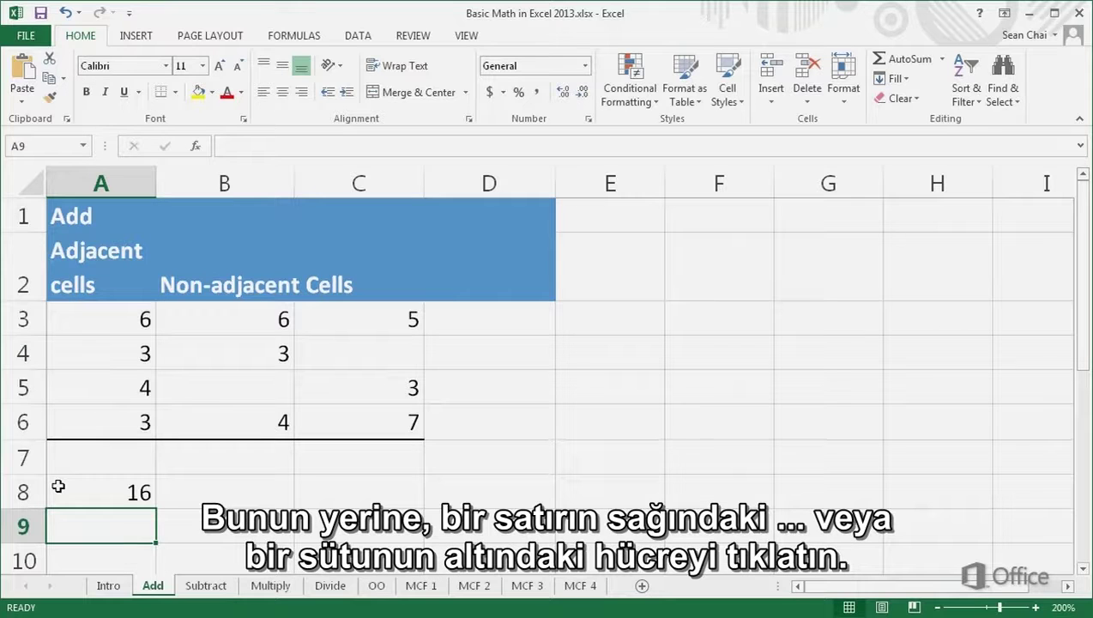
Total A3:A6 in cell A7 with AutoSum and review the resulting formula inside the cell.
{"action": "left_click", "coordinate": [471, 327]}
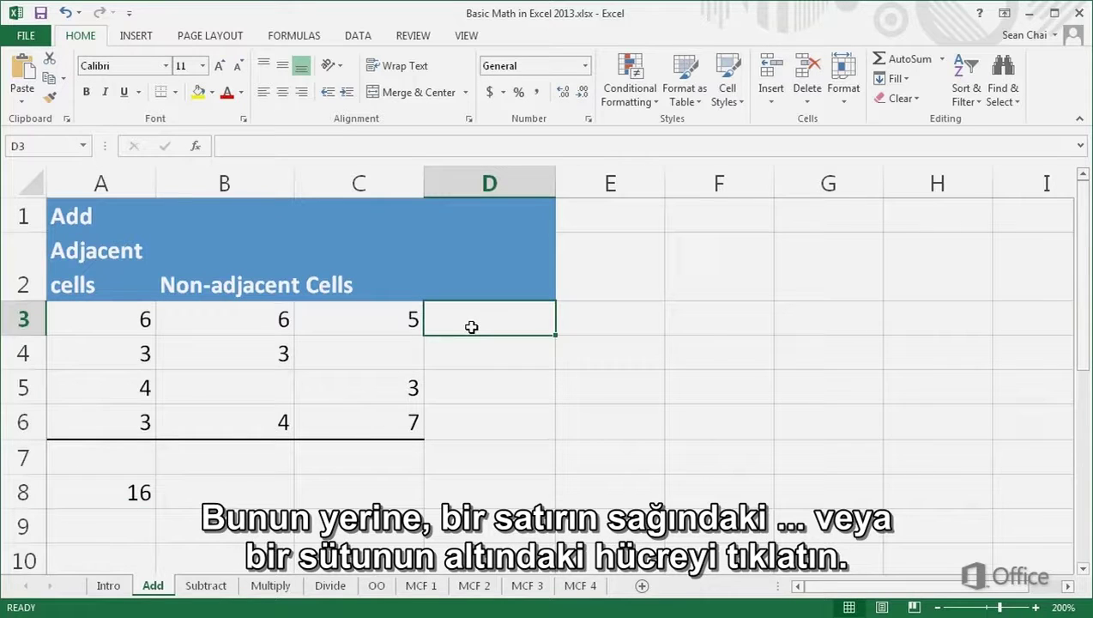
{"action": "left_click", "coordinate": [119, 452]}
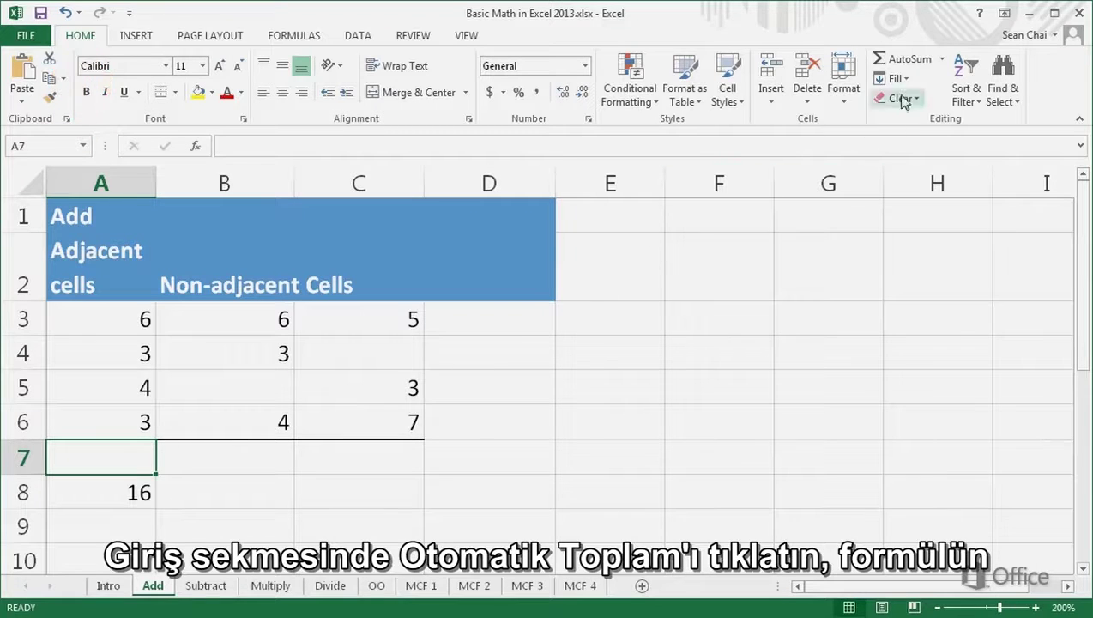
{"action": "left_click", "coordinate": [908, 61]}
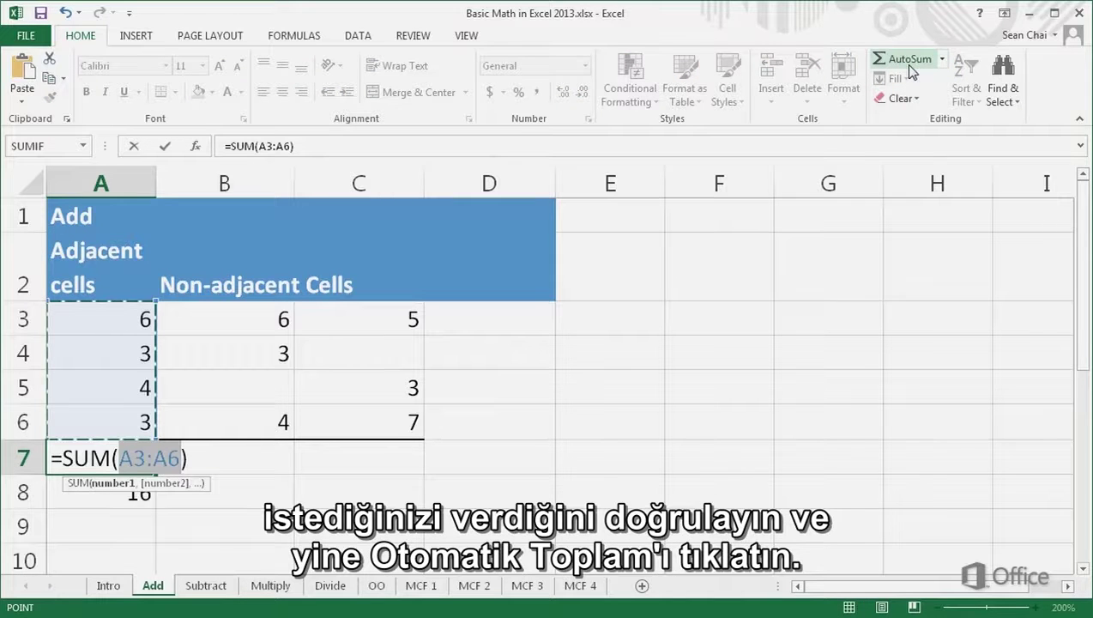
{"action": "left_click", "coordinate": [911, 69]}
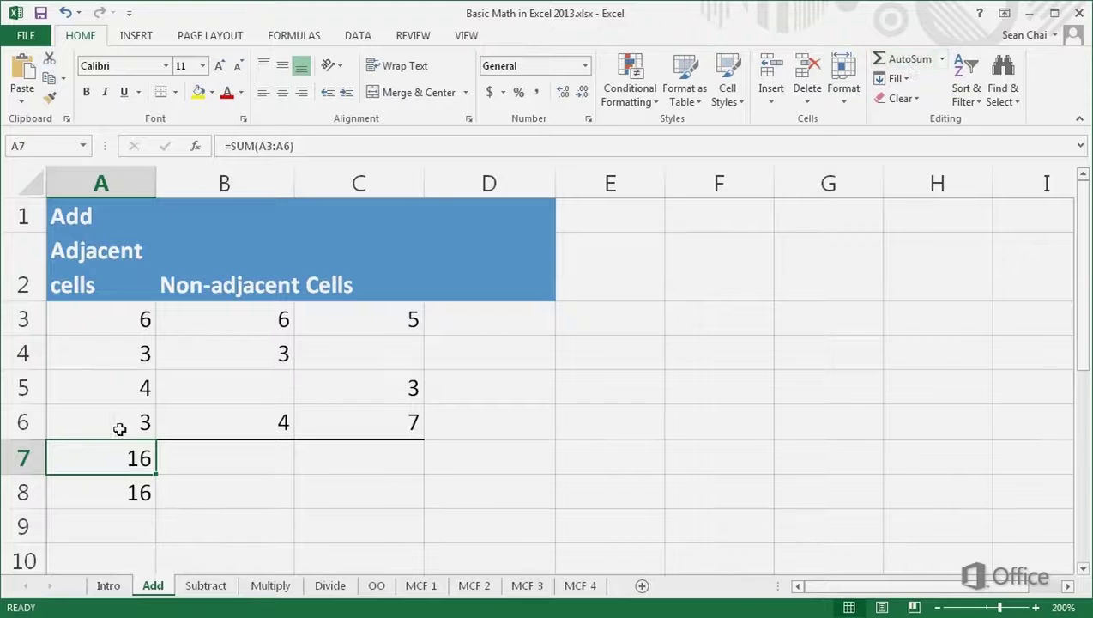
{"action": "double_click", "coordinate": [56, 455]}
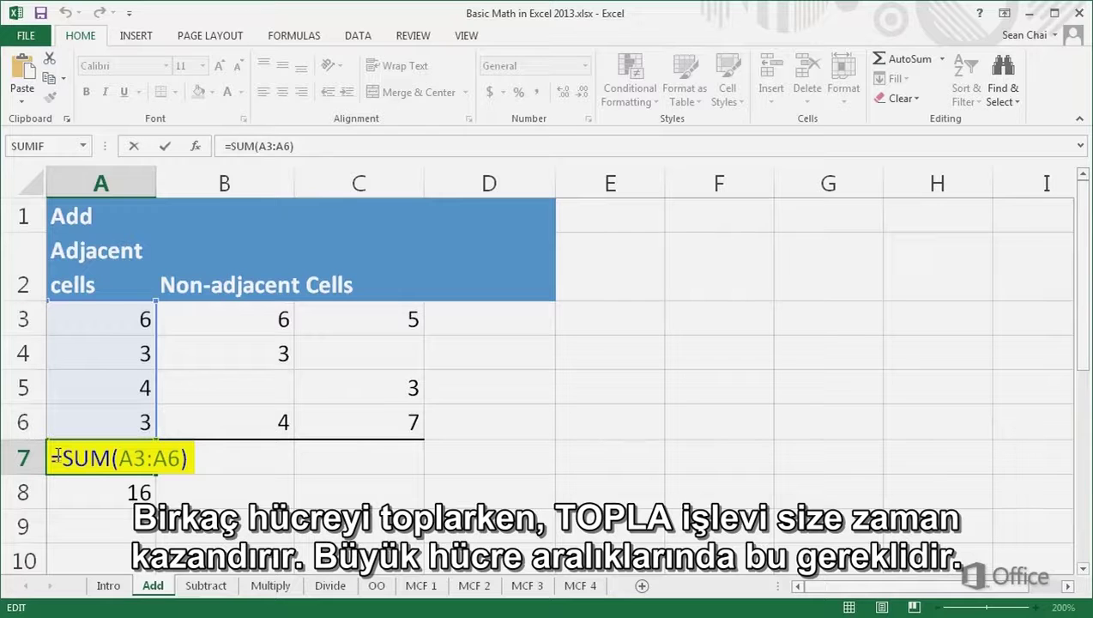
{"action": "key", "text": "ctrl+Return"}
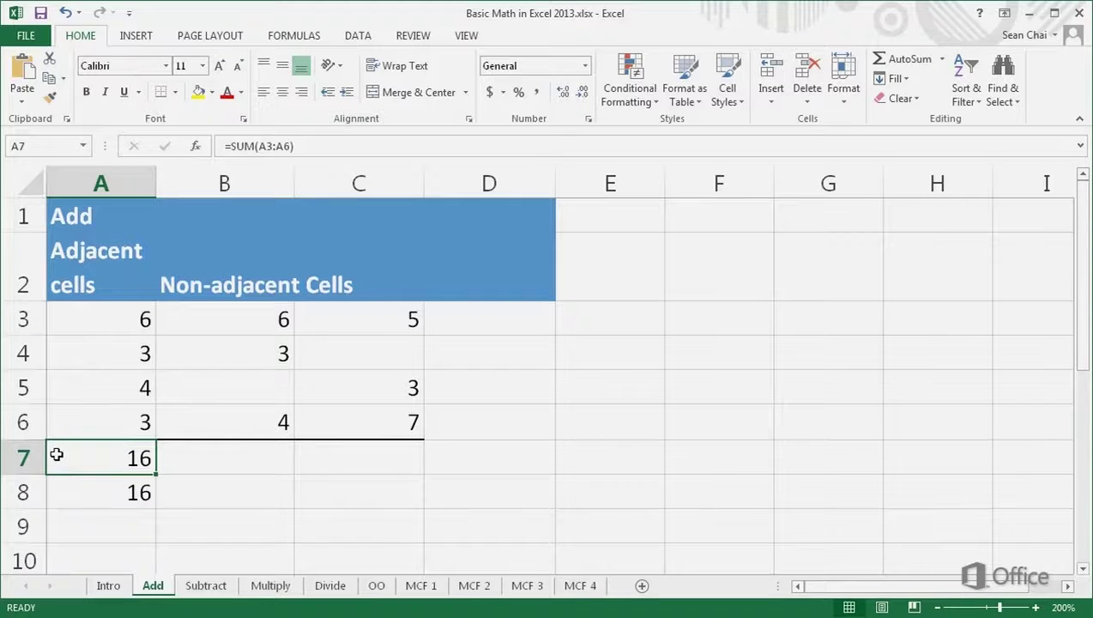
{"action": "left_click", "coordinate": [176, 455]}
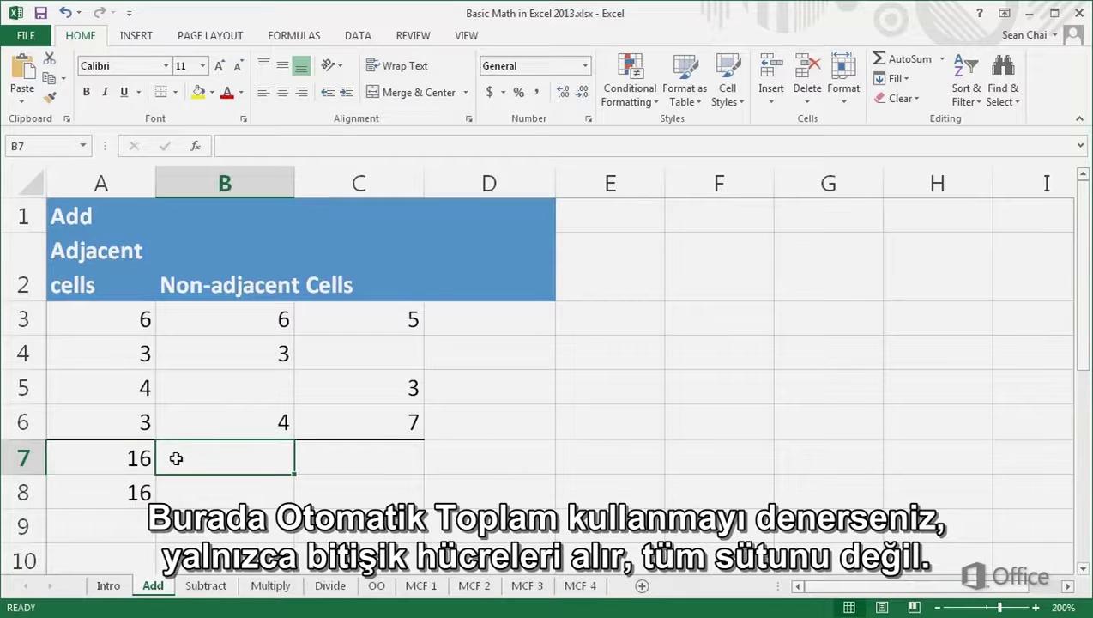
{"action": "left_click", "coordinate": [892, 67]}
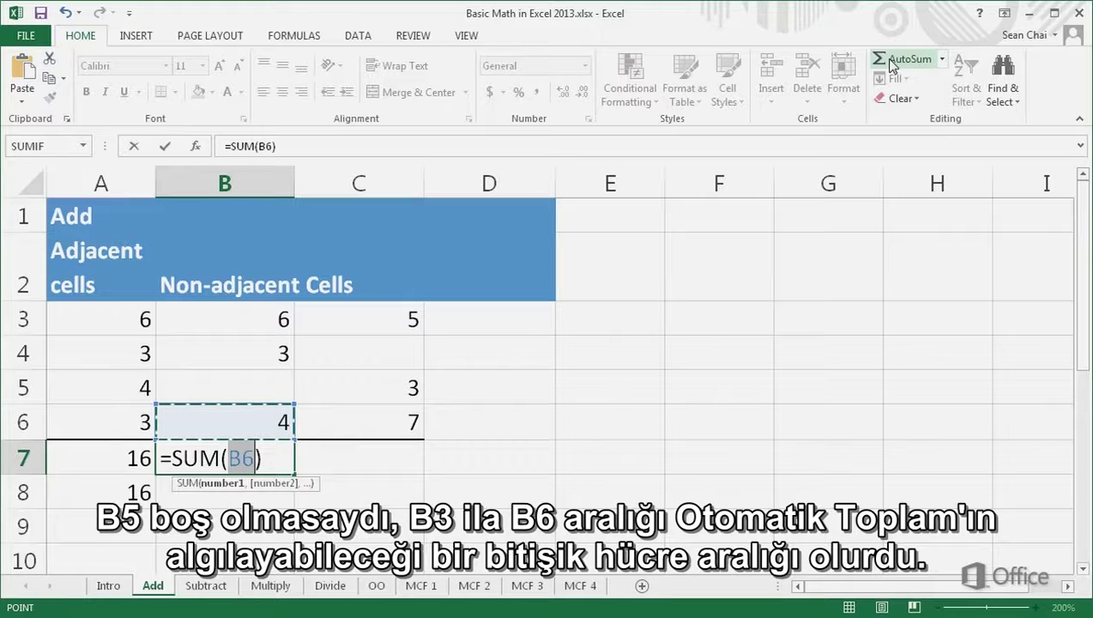
{"action": "key", "text": "Escape"}
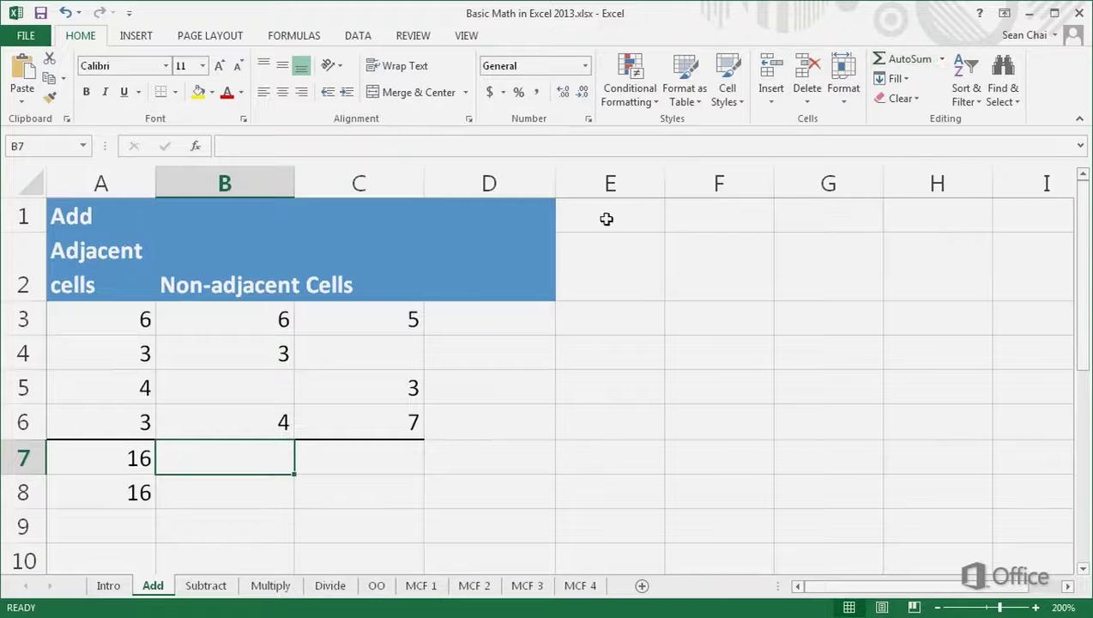
Enter a SUM formula in cell B7 that adds the non-adjacent cells A3 and B4 and the range C3:C6.
{"action": "double_click", "coordinate": [171, 457]}
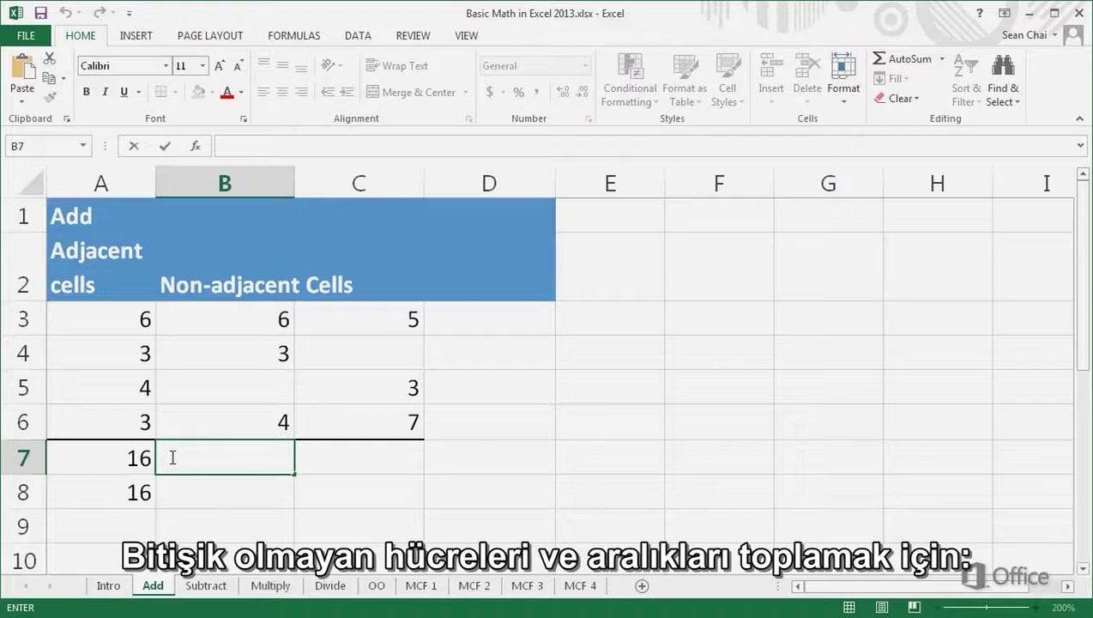
{"action": "type", "text": "=SUM"}
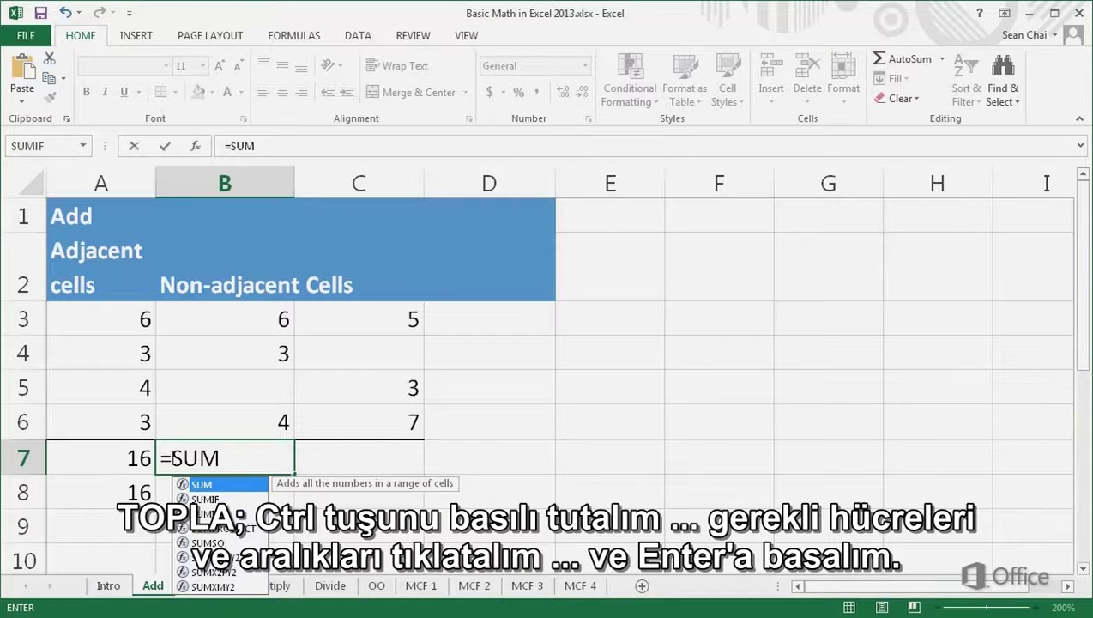
{"action": "type", "text": "("}
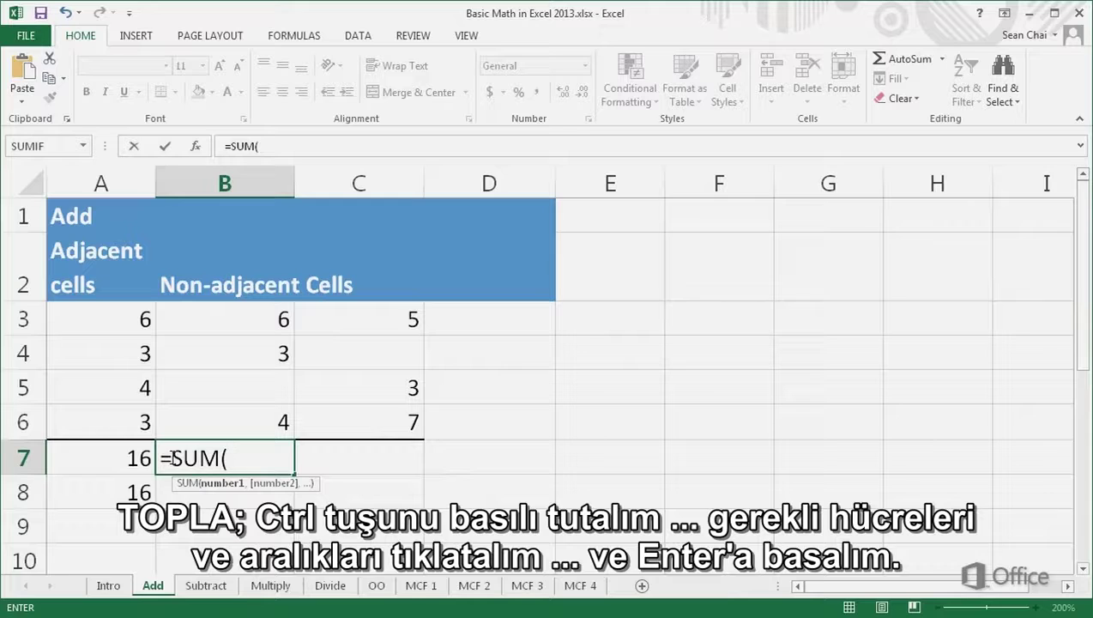
{"action": "left_click", "coordinate": [127, 319]}
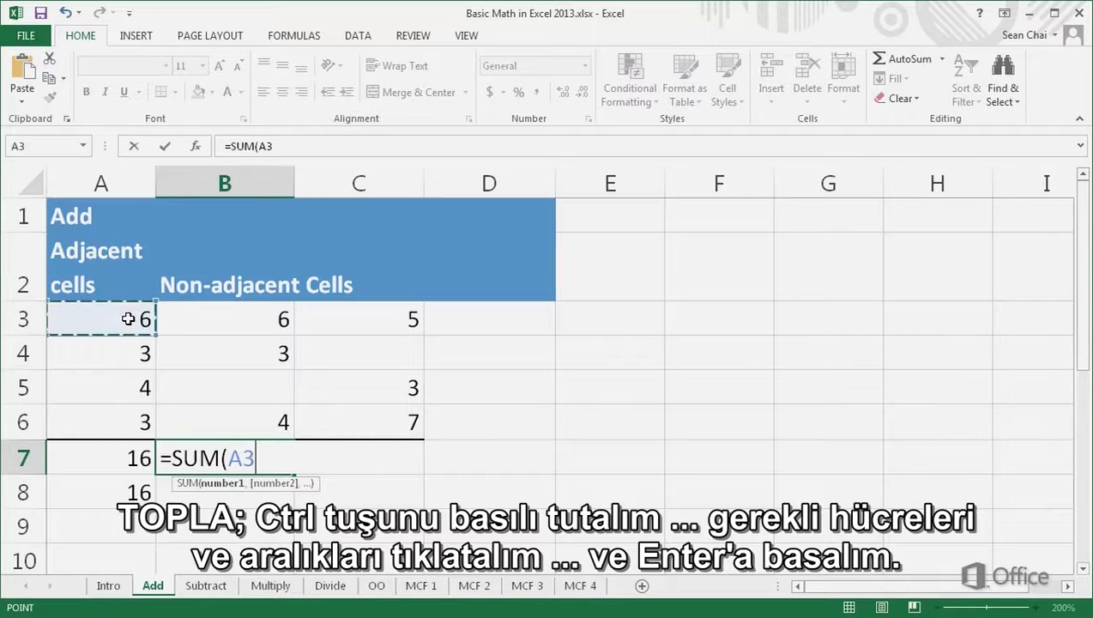
{"action": "left_click", "coordinate": [209, 356], "text": "ctrl"}
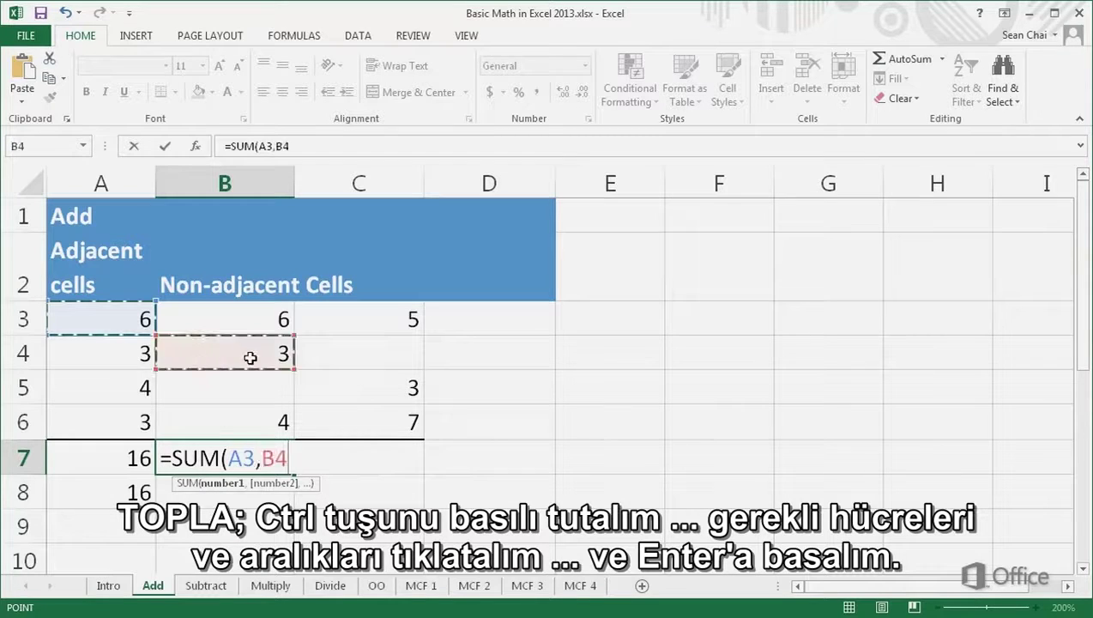
{"action": "left_click_drag", "start_coordinate": [329, 324], "coordinate": [341, 420]}
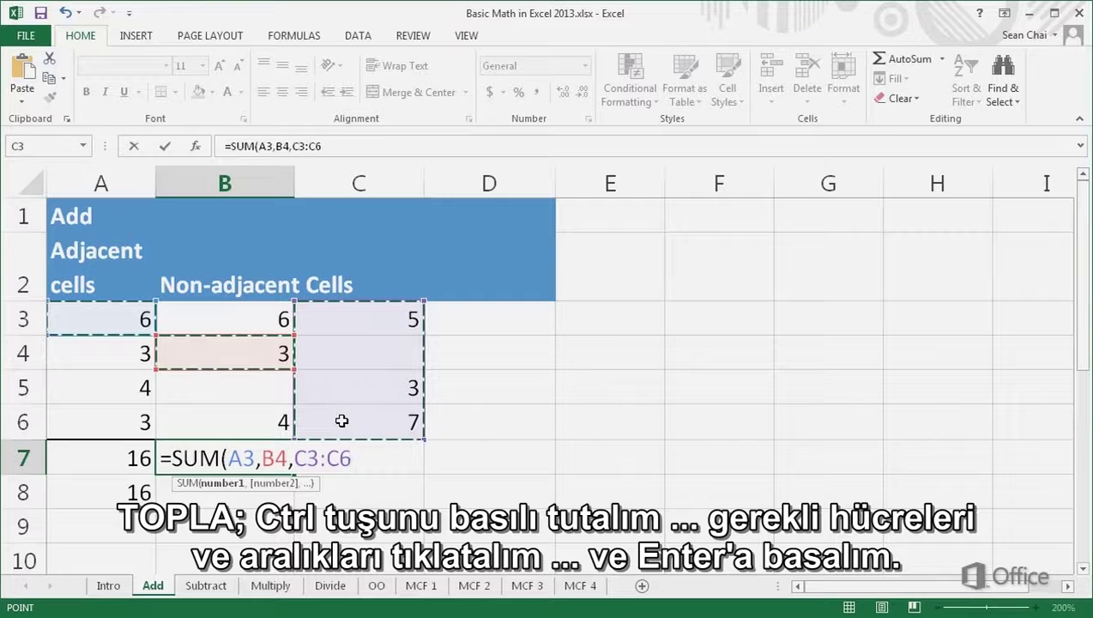
{"action": "key", "text": "Return"}
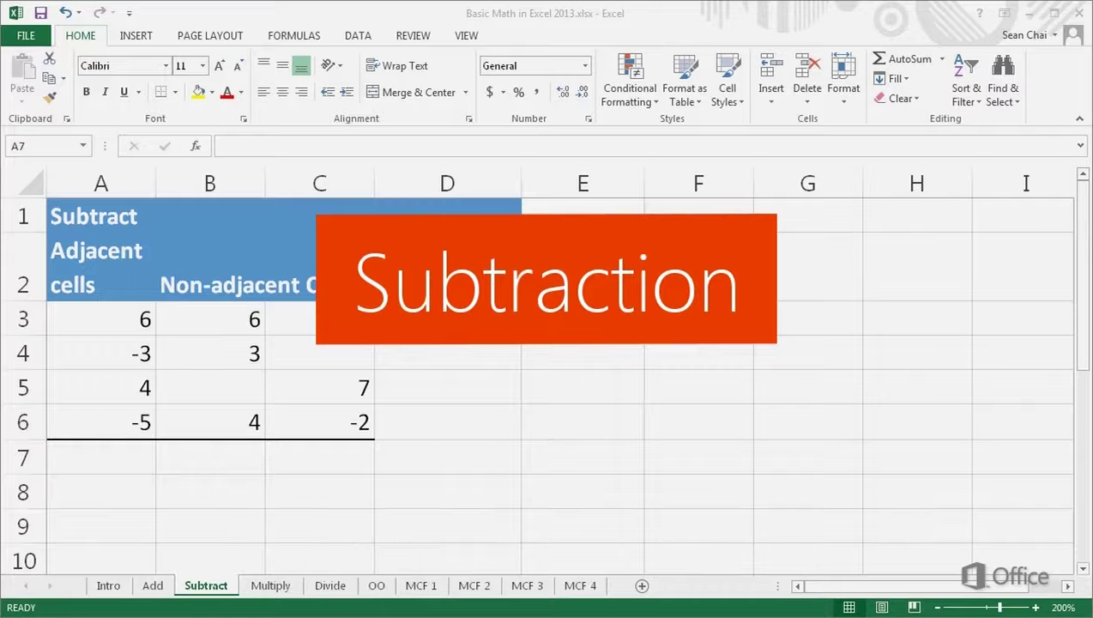
Enter the subtraction formula =A3-A4-A5-A6 in cell A7 of the Subtract sheet.
{"action": "left_click", "coordinate": [62, 459]}
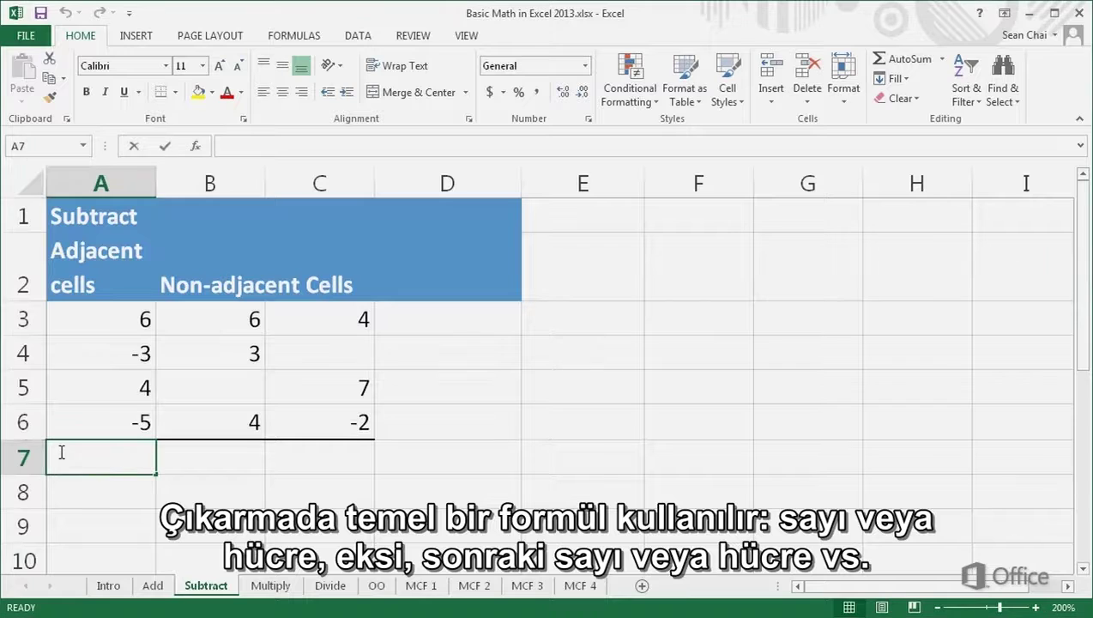
{"action": "type", "text": "="}
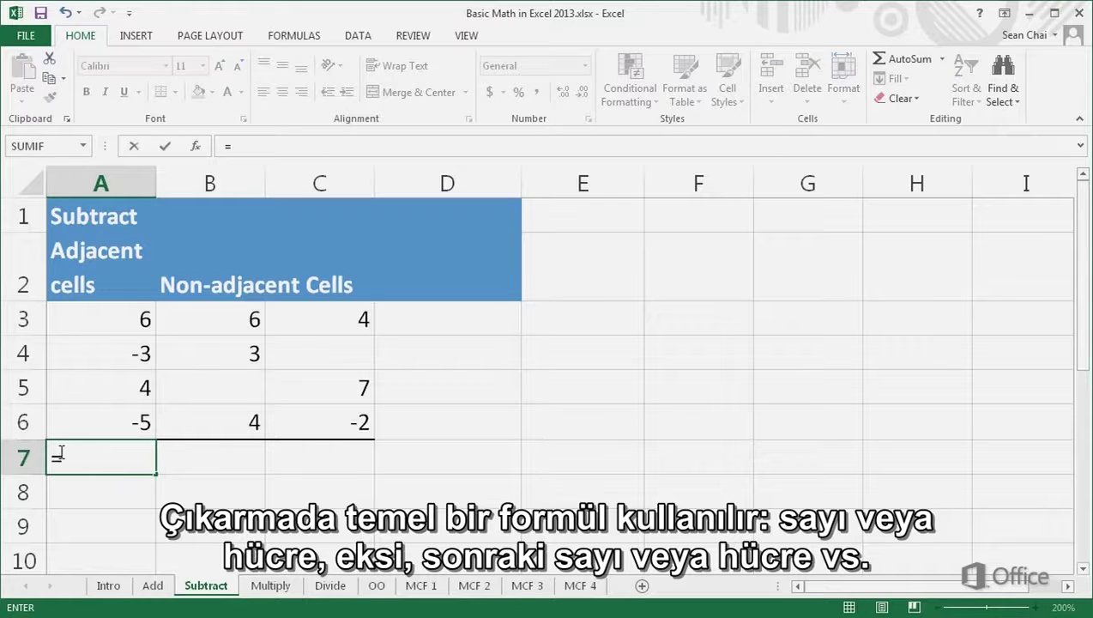
{"action": "left_click", "coordinate": [100, 325]}
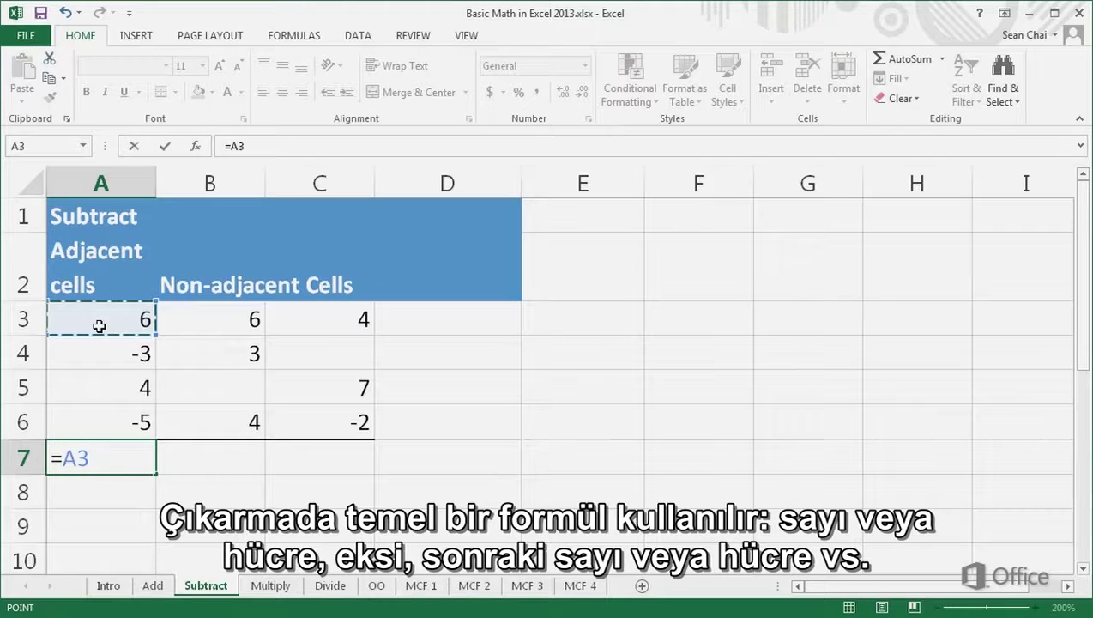
{"action": "type", "text": "-"}
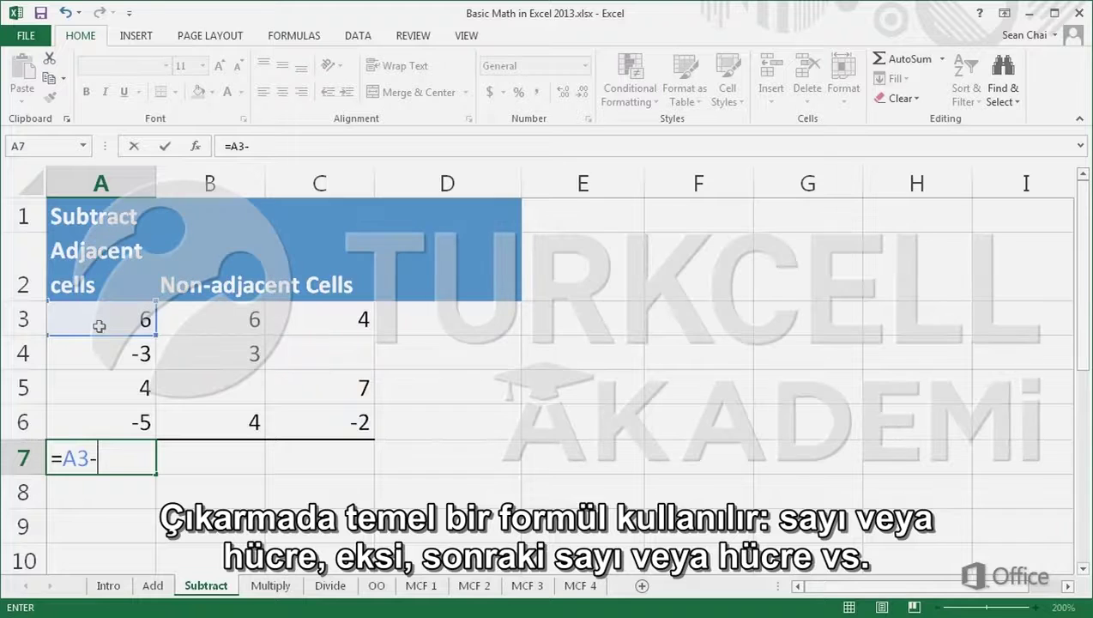
{"action": "left_click", "coordinate": [95, 349]}
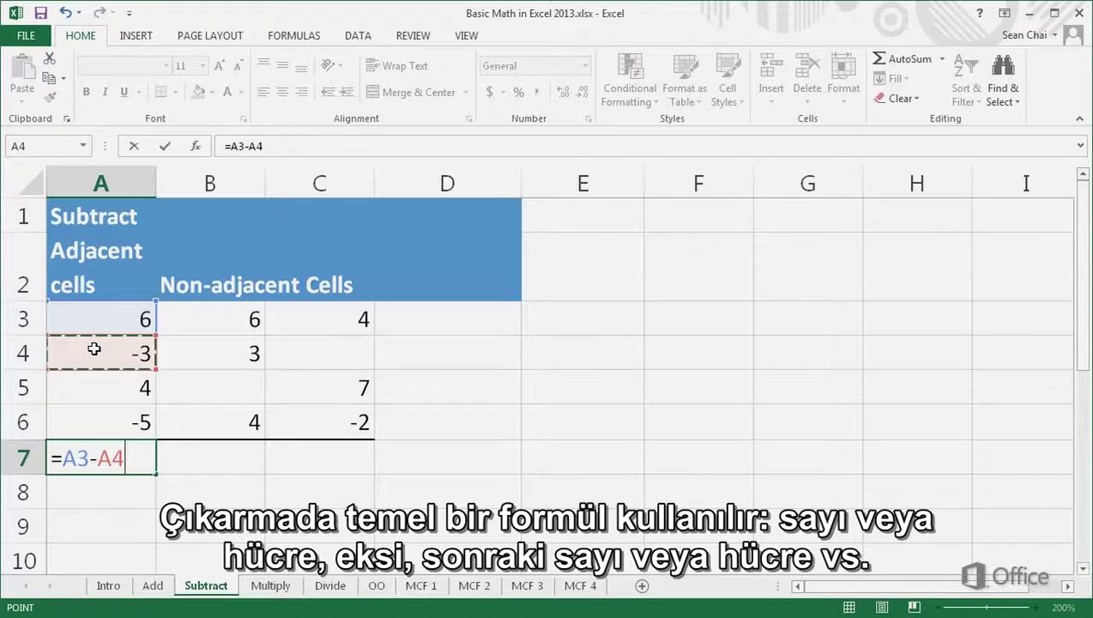
{"action": "type", "text": "-"}
{"action": "left_click", "coordinate": [92, 388]}
{"action": "type", "text": "-"}
{"action": "left_click", "coordinate": [91, 419]}
{"action": "key", "text": "Return"}
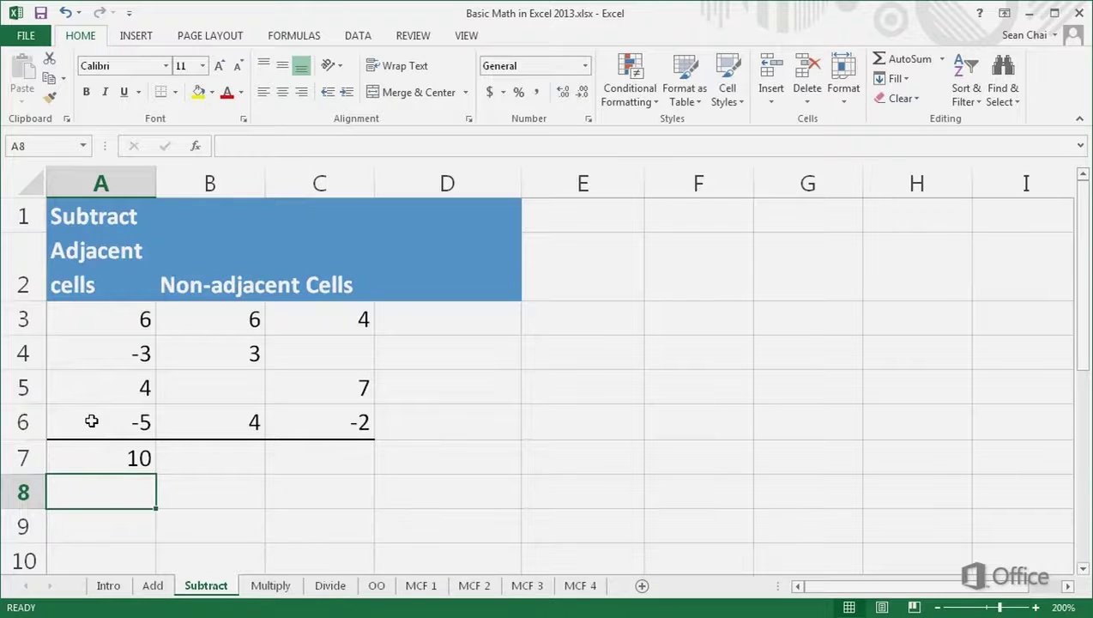
Undo the subtraction formula in cell A7 and total A3:A6 there with AutoSum instead.
{"action": "key", "text": "ctrl+z"}
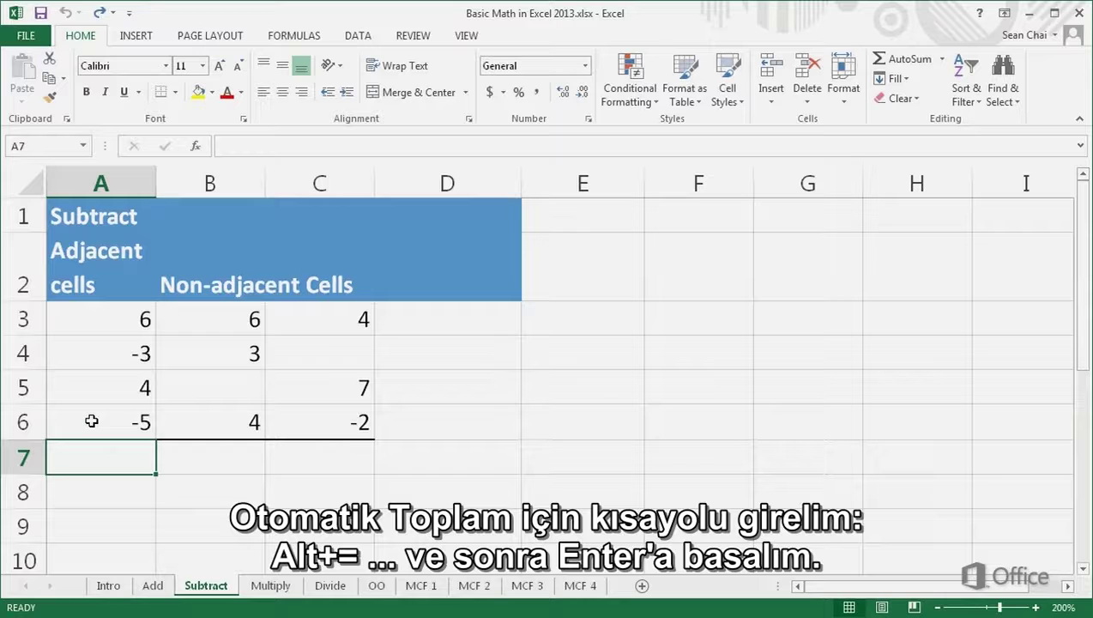
{"action": "key", "text": "alt+equal"}
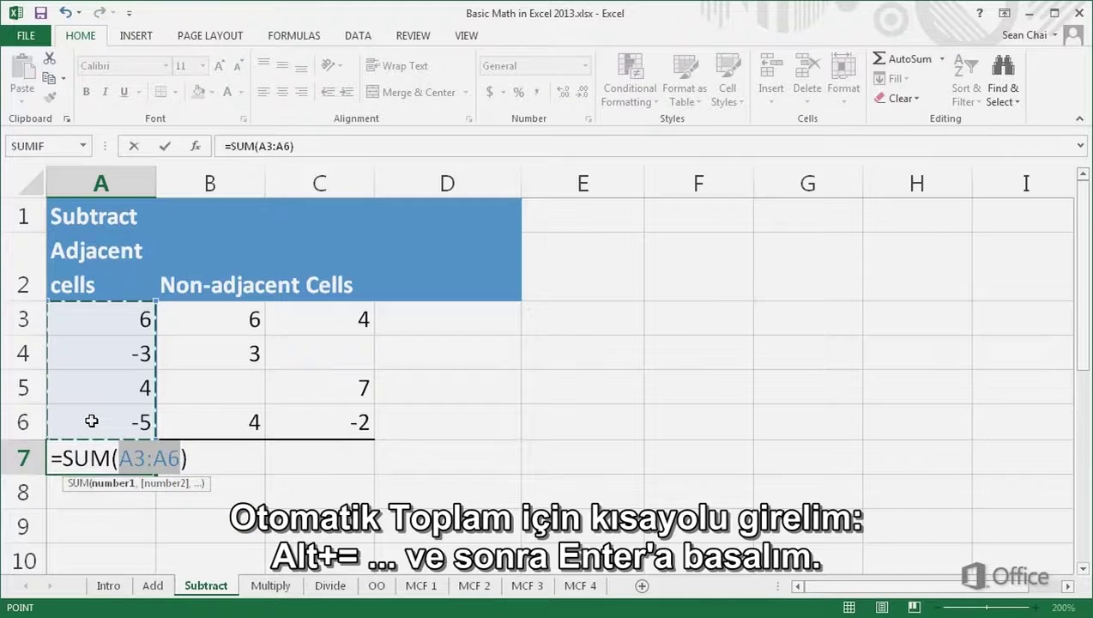
{"action": "key", "text": "Return"}
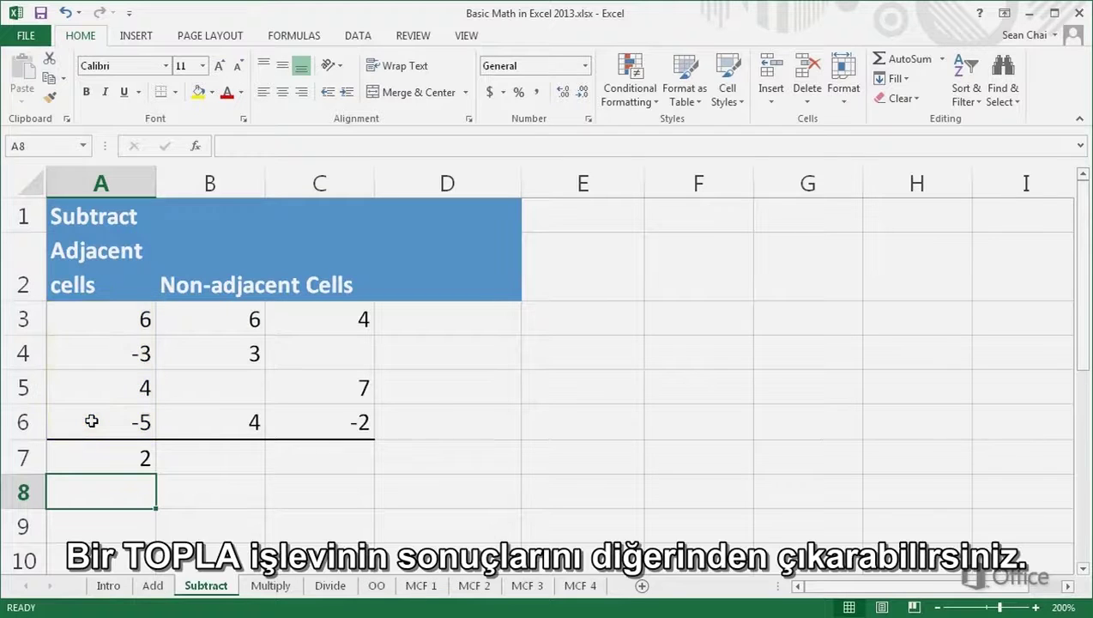
Enter =SUM(B3:B6)-SUM(C3:C6) in cell B7 to subtract the sum of one range from the other.
{"action": "double_click", "coordinate": [166, 452]}
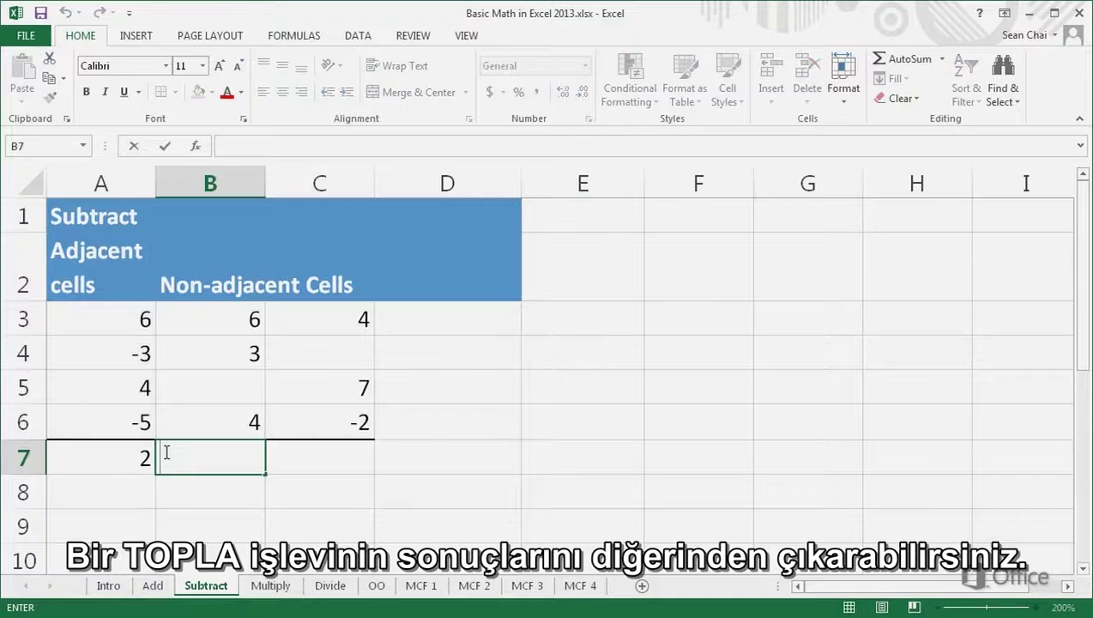
{"action": "type", "text": "=SU"}
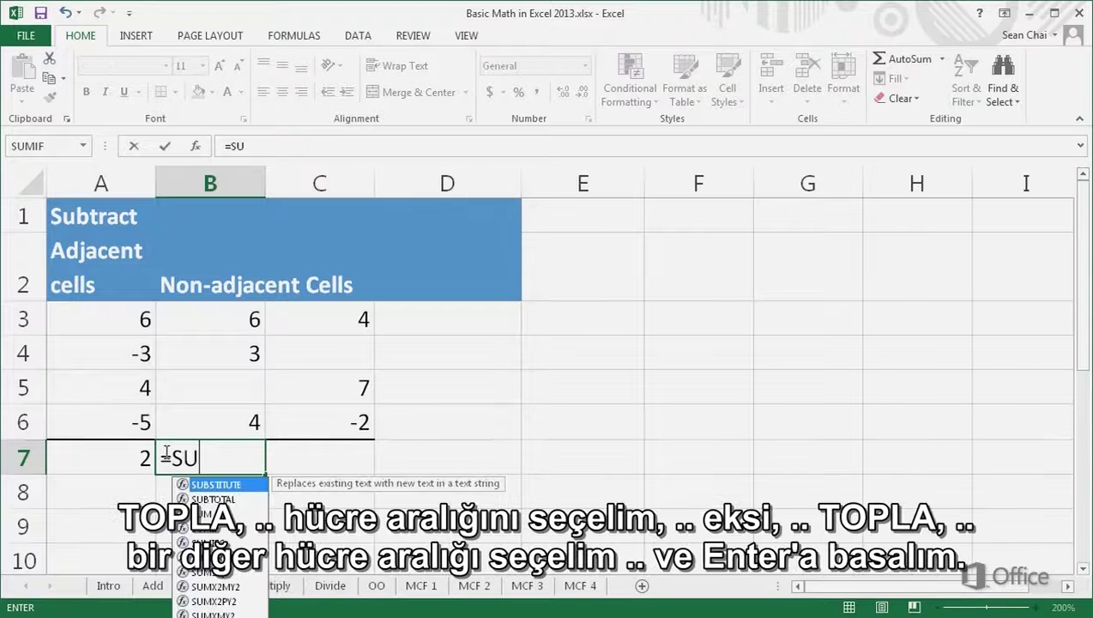
{"action": "type", "text": "M("}
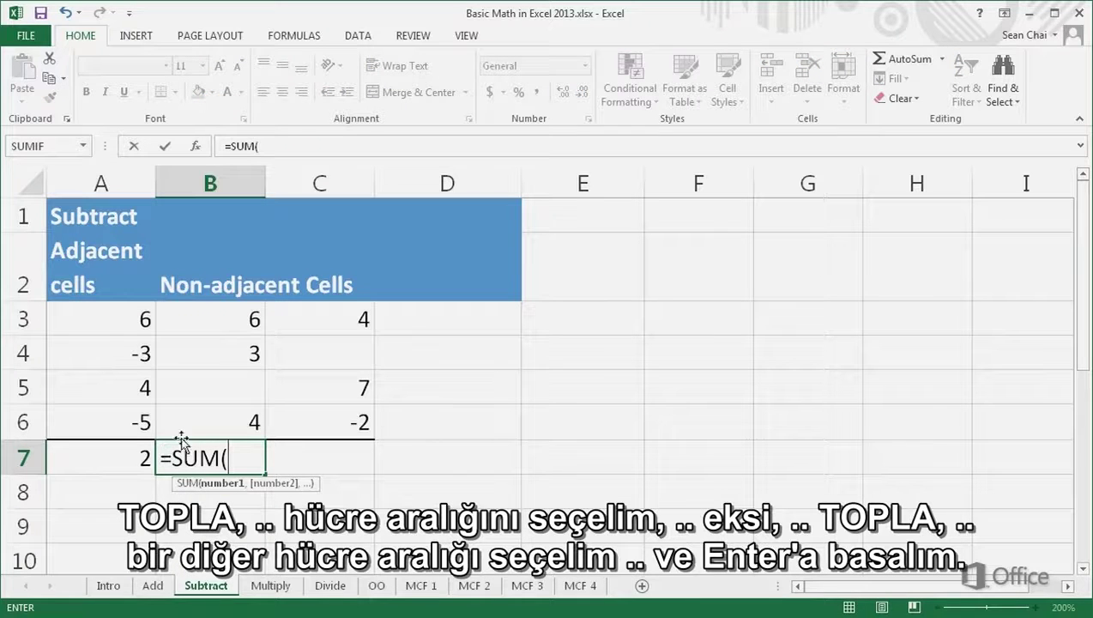
{"action": "left_click_drag", "start_coordinate": [214, 326], "coordinate": [207, 422]}
{"action": "type", "text": ")"}
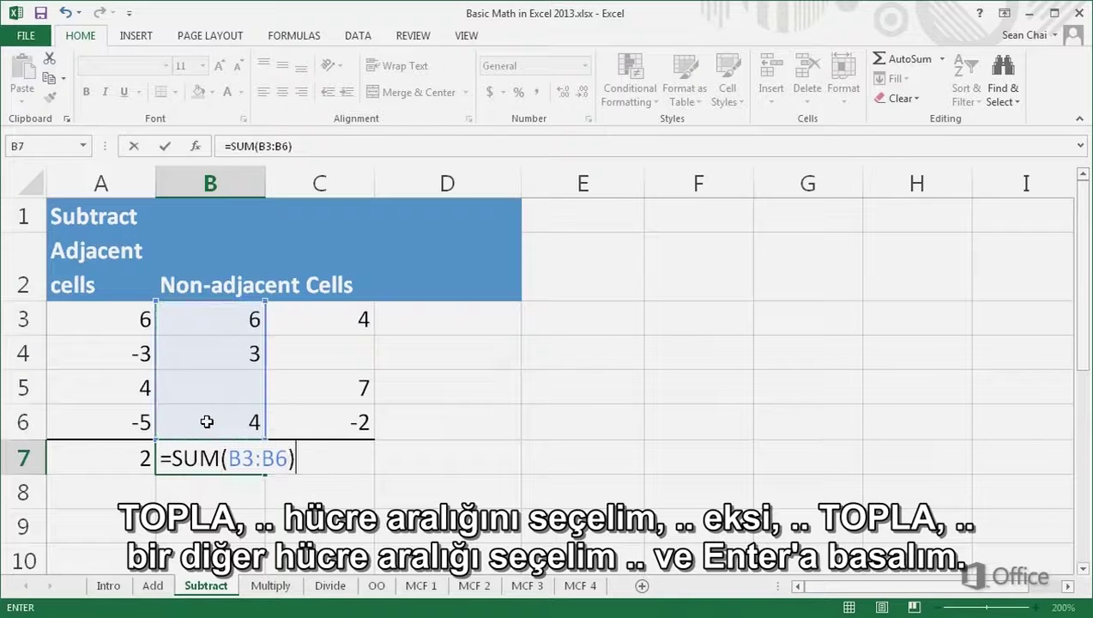
{"action": "type", "text": "-SUM("}
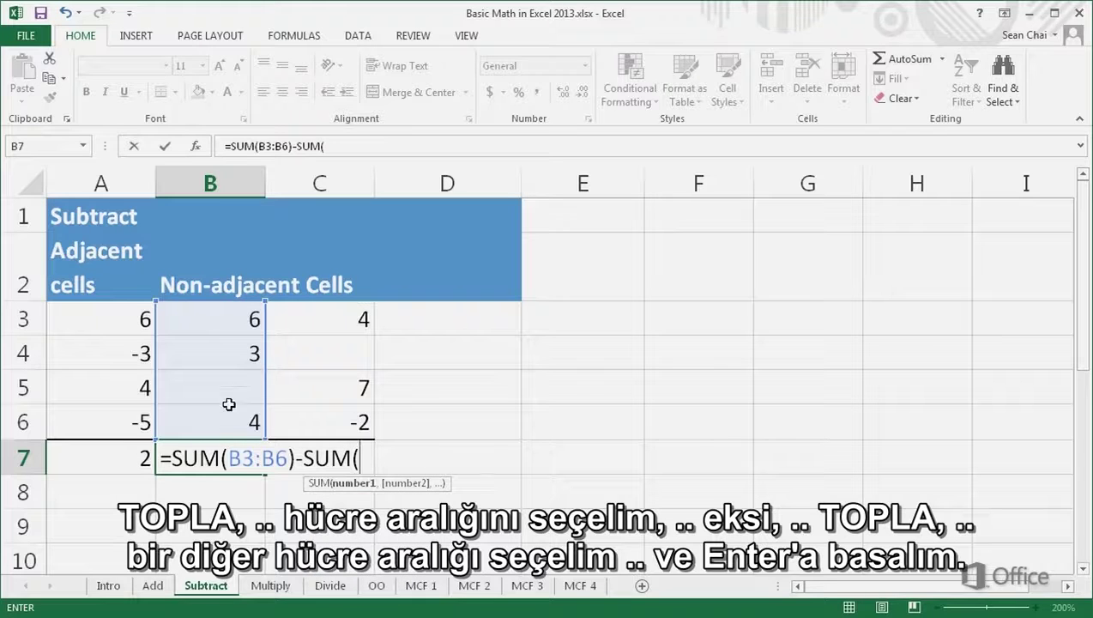
{"action": "left_click_drag", "start_coordinate": [308, 318], "coordinate": [306, 421]}
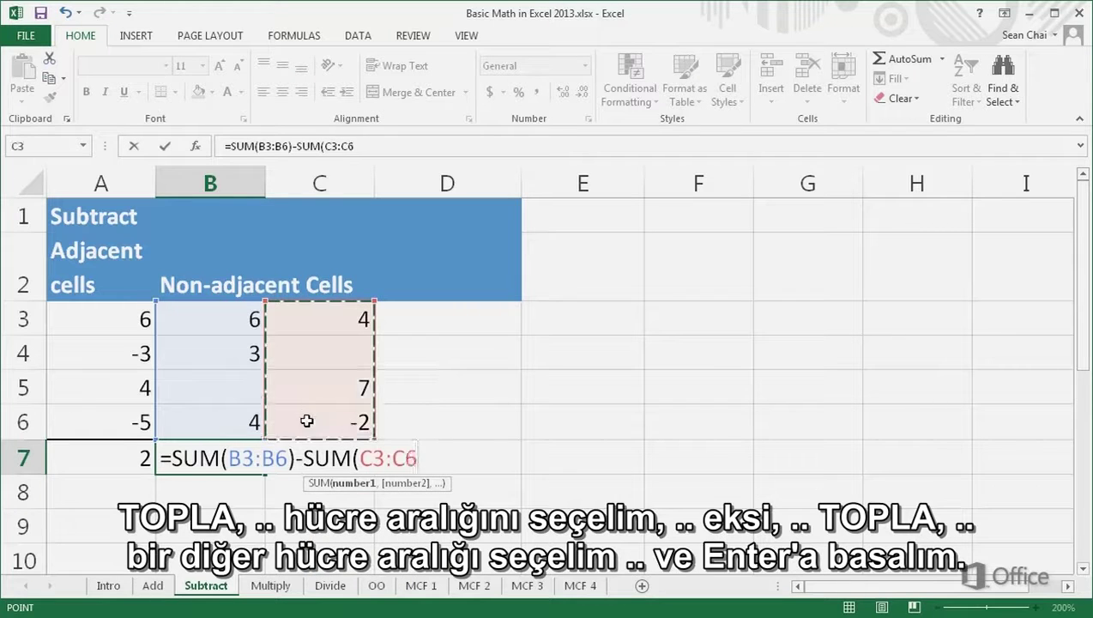
{"action": "type", "text": ")"}
{"action": "key", "text": "Return"}
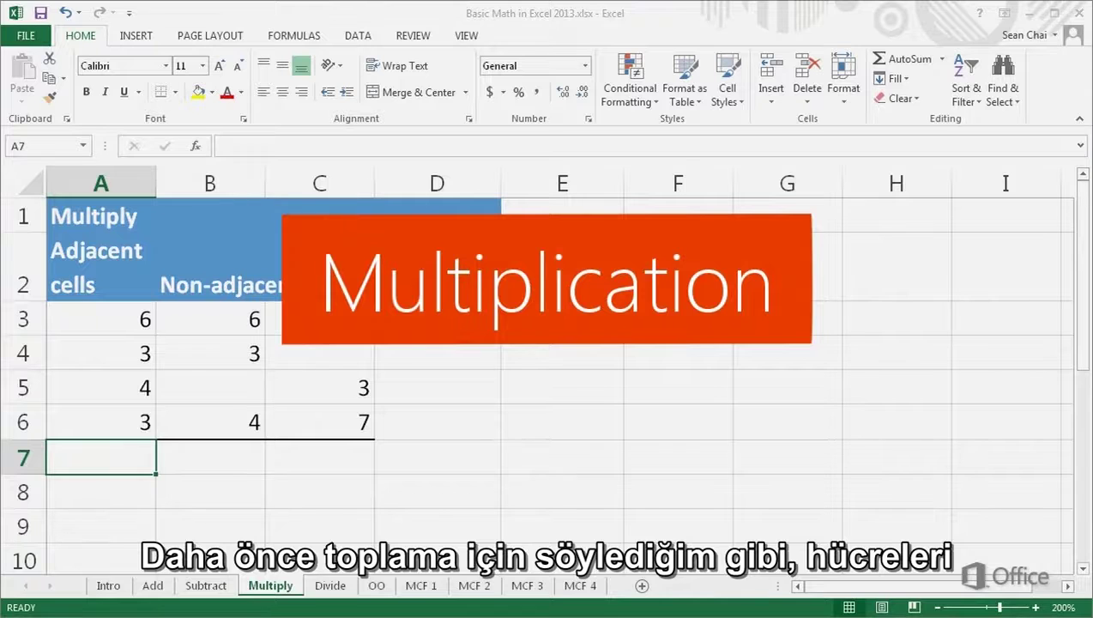
Enter the multiplication formula =A3*A4*A5*A6 in cell A8 of the Multiply sheet.
{"action": "left_click", "coordinate": [59, 490]}
{"action": "type", "text": "="}
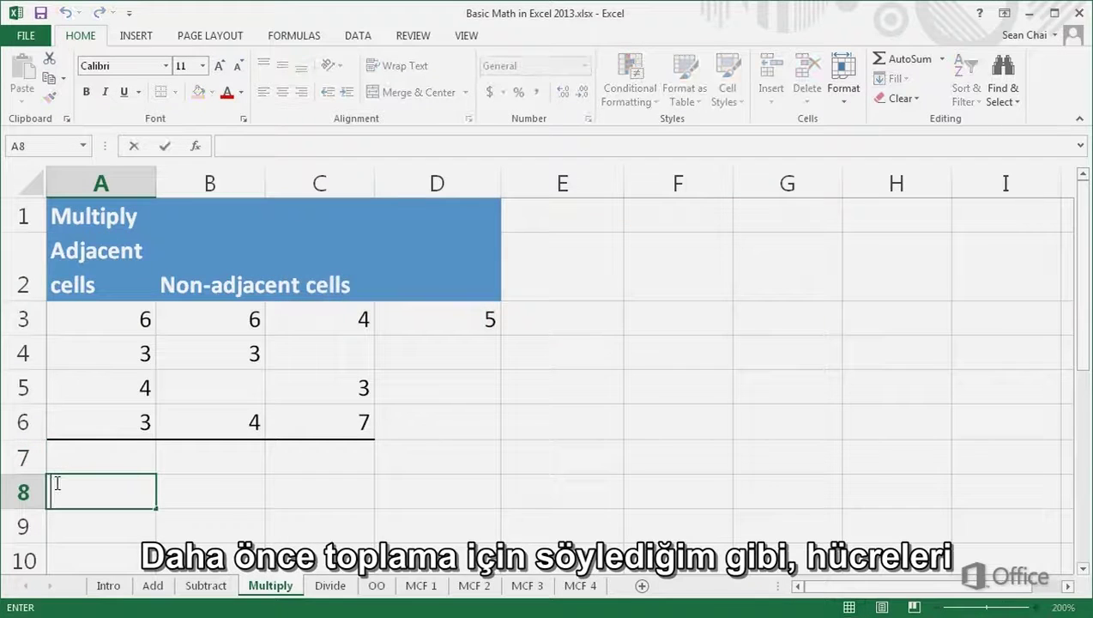
{"action": "type", "text": "A"}
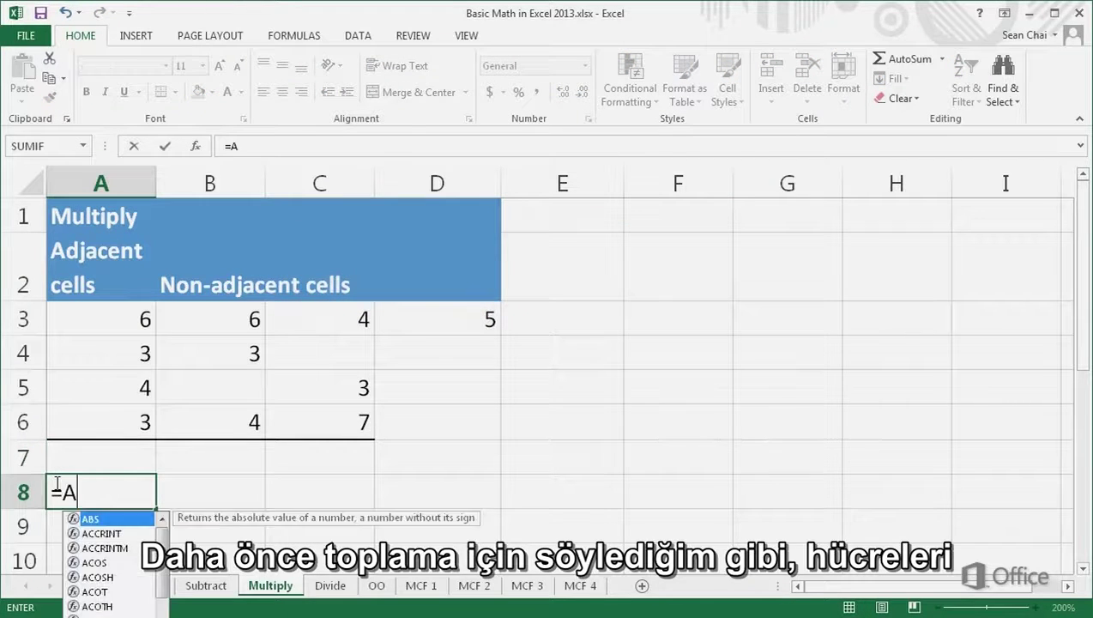
{"action": "type", "text": "3*"}
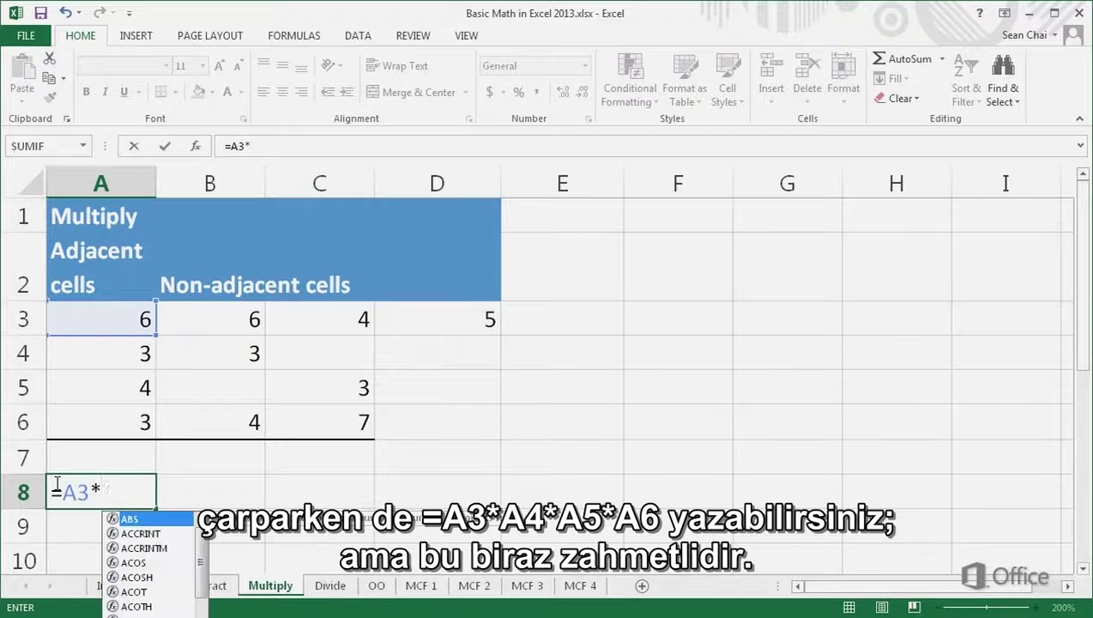
{"action": "type", "text": "A4*"}
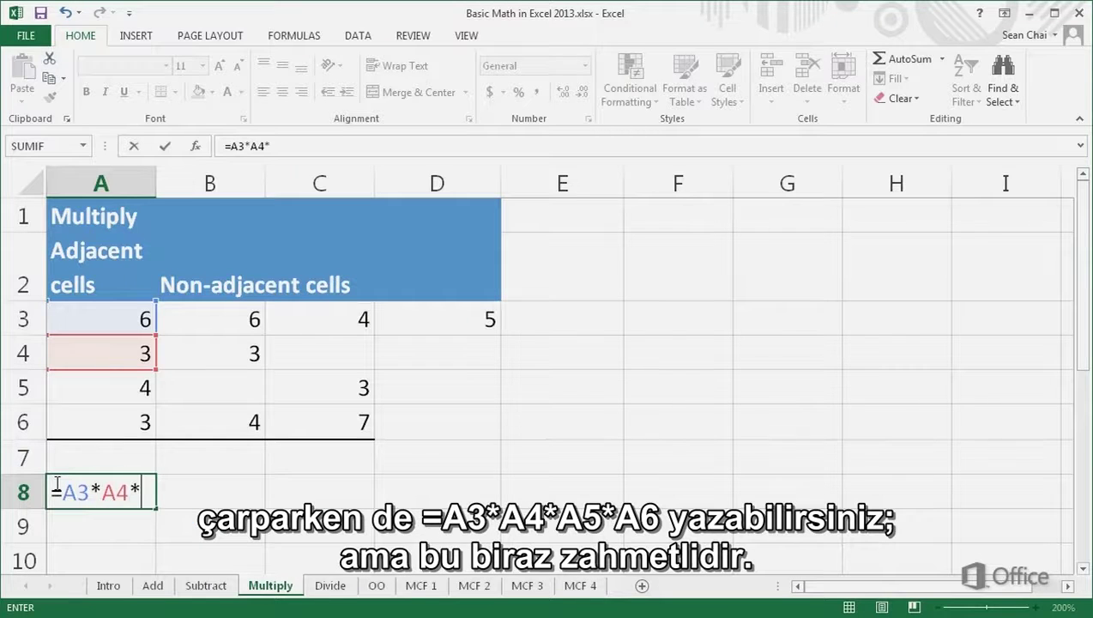
{"action": "type", "text": "A5*A5*"}
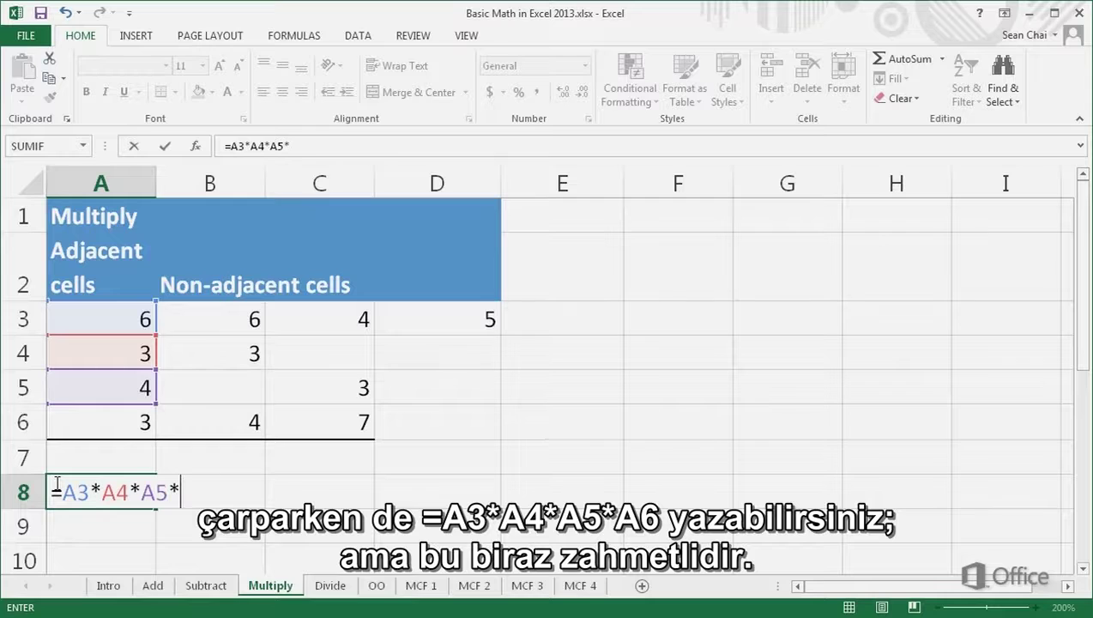
{"action": "type", "text": "6"}
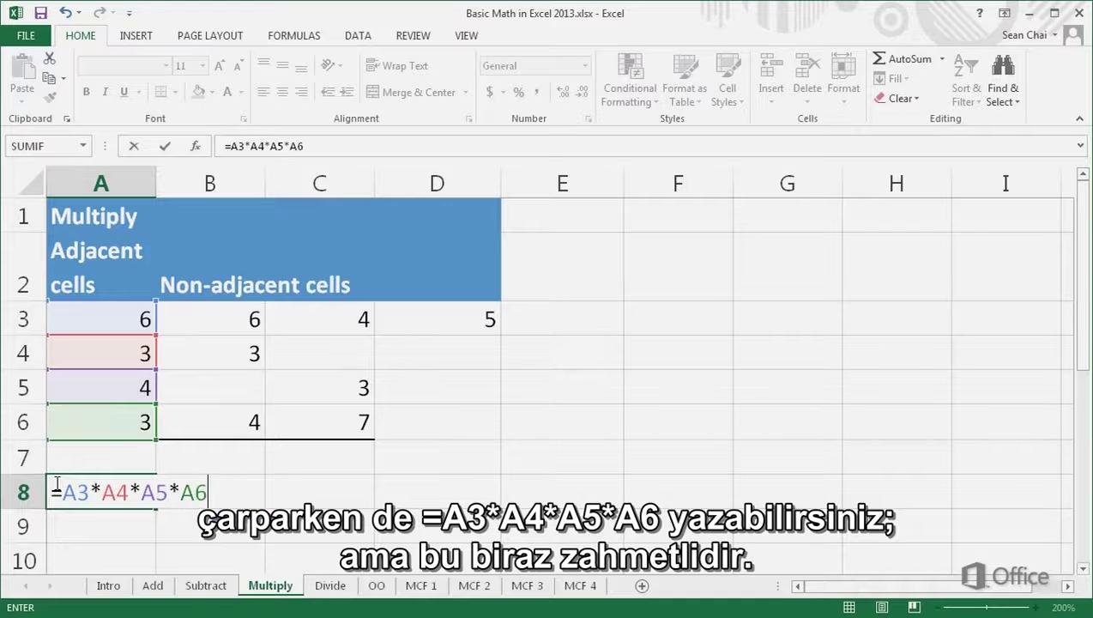
{"action": "key", "text": "Return"}
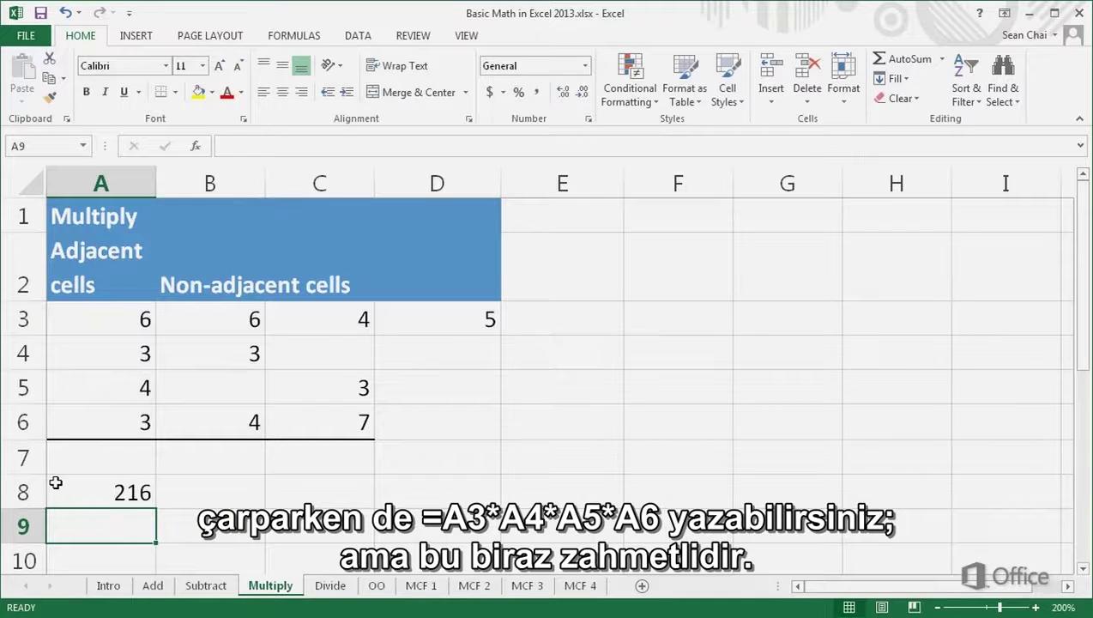
Multiply the adjacent cells A3:A6 in cell A7 with the PRODUCT function.
{"action": "left_click", "coordinate": [53, 462]}
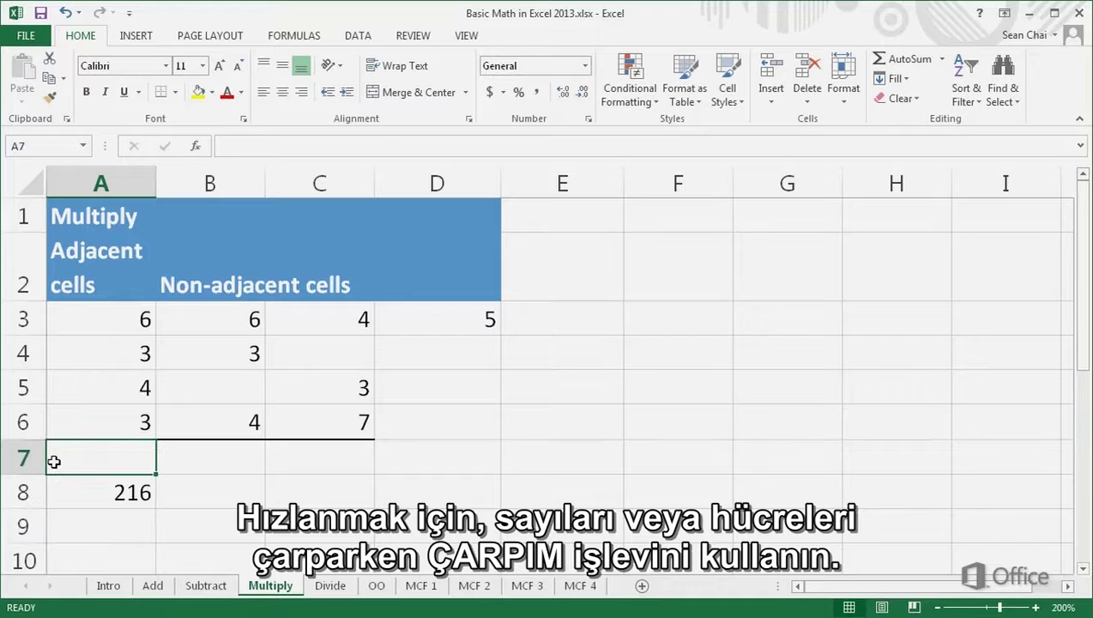
{"action": "type", "text": "="}
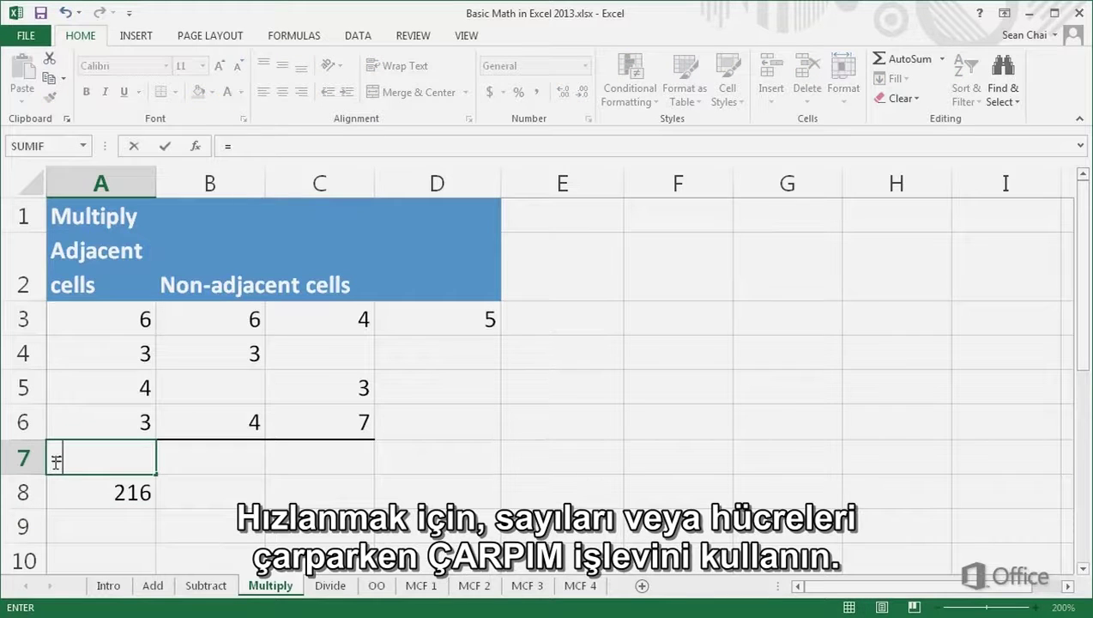
{"action": "type", "text": "P"}
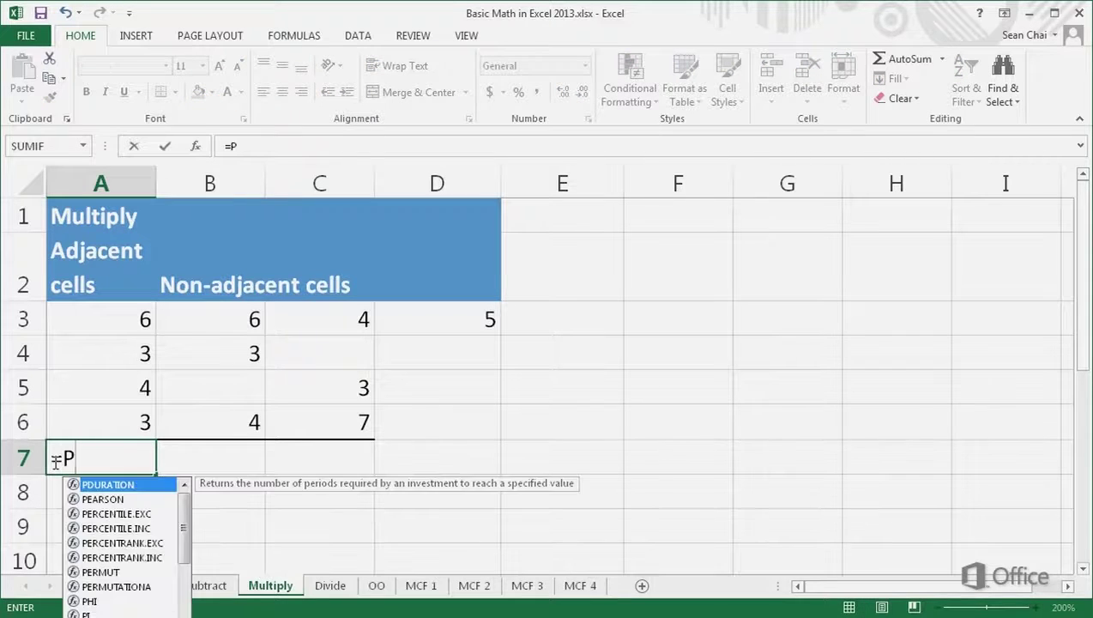
{"action": "type", "text": "RODUCT"}
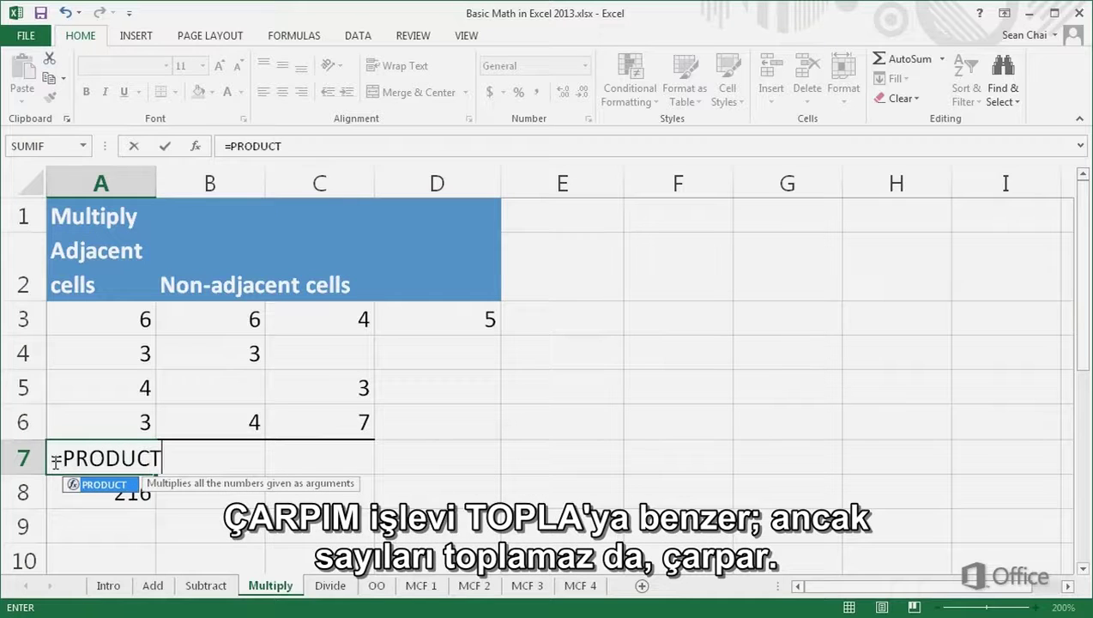
{"action": "type", "text": "("}
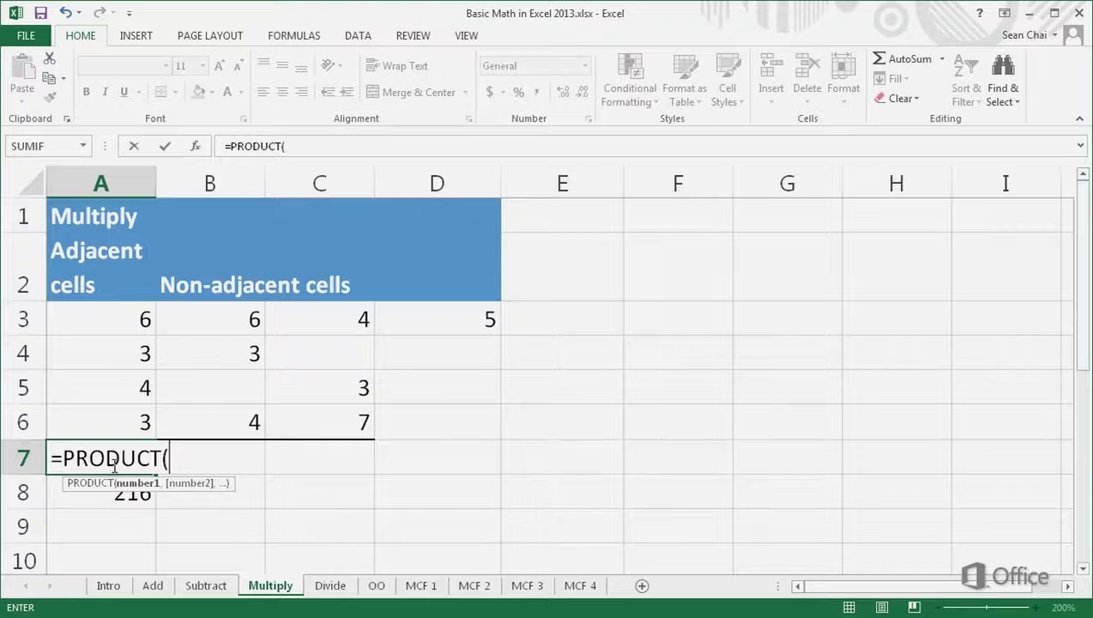
{"action": "left_click_drag", "start_coordinate": [115, 320], "coordinate": [101, 416]}
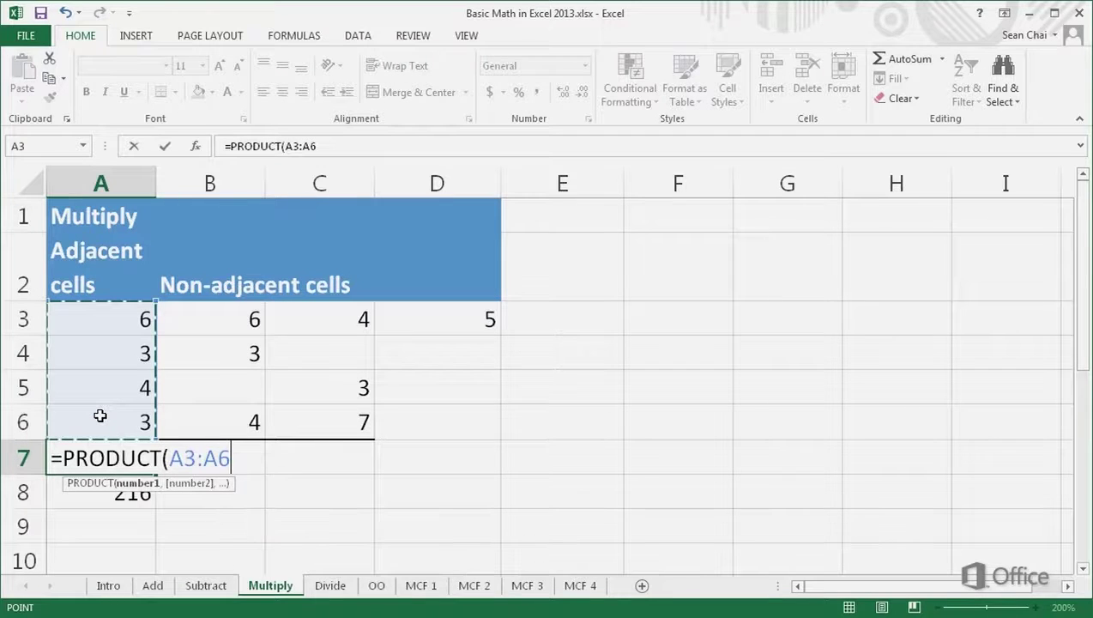
{"action": "key", "text": "Return"}
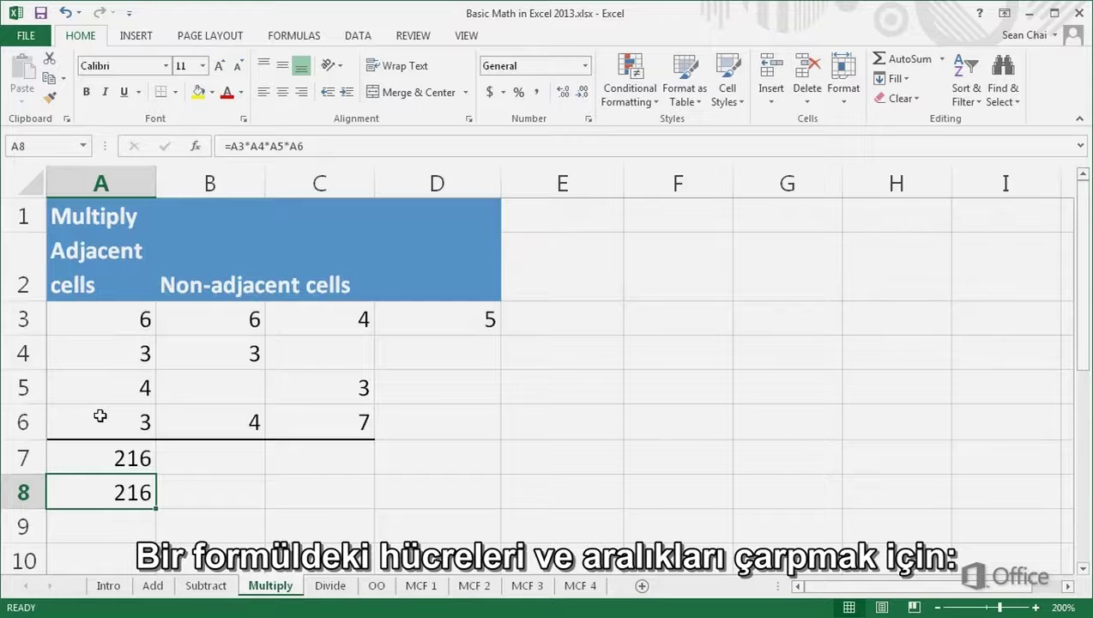
Enter a PRODUCT formula in cell B7 that multiplies the ranges B3:B6 and C3:C6 and the cell D3.
{"action": "left_click", "coordinate": [162, 461]}
{"action": "type", "text": "=P"}
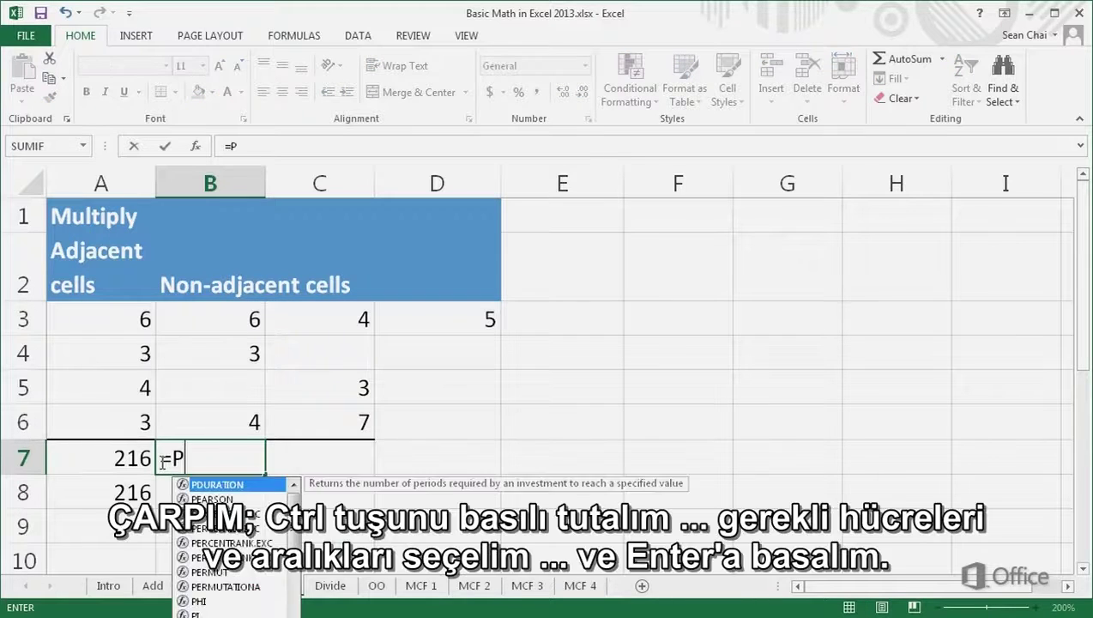
{"action": "type", "text": "RODUCT"}
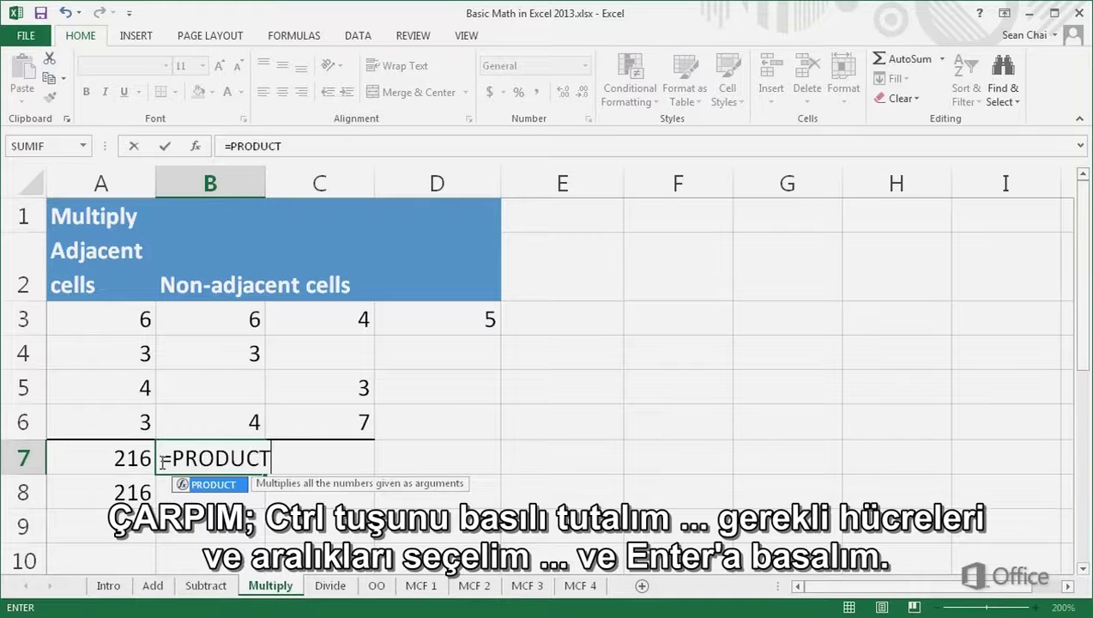
{"action": "type", "text": "("}
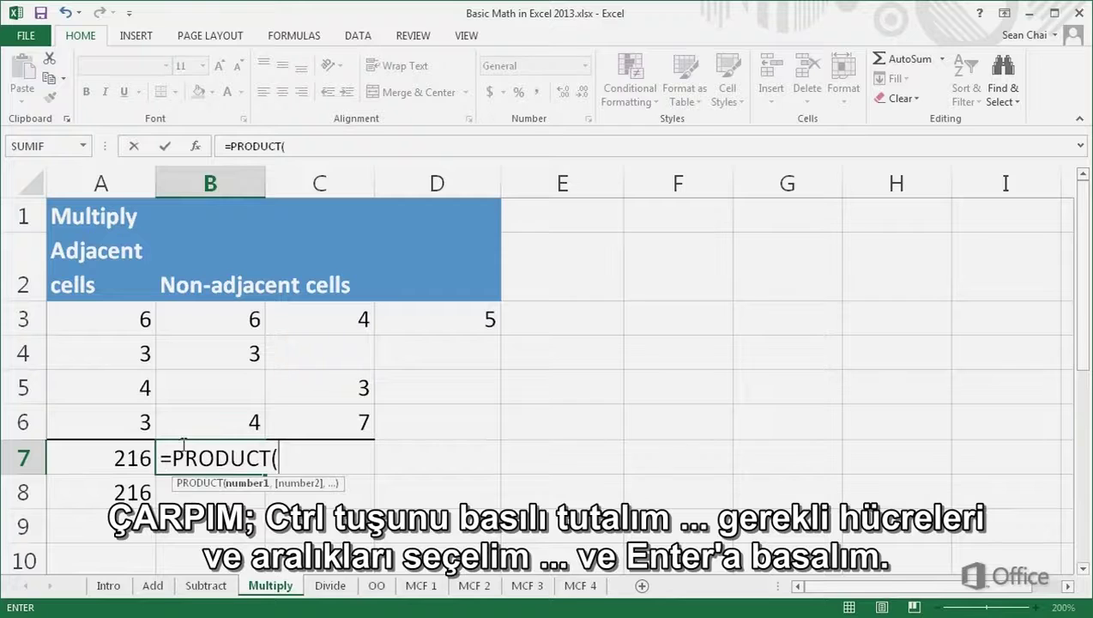
{"action": "left_click_drag", "start_coordinate": [220, 324], "coordinate": [215, 410]}
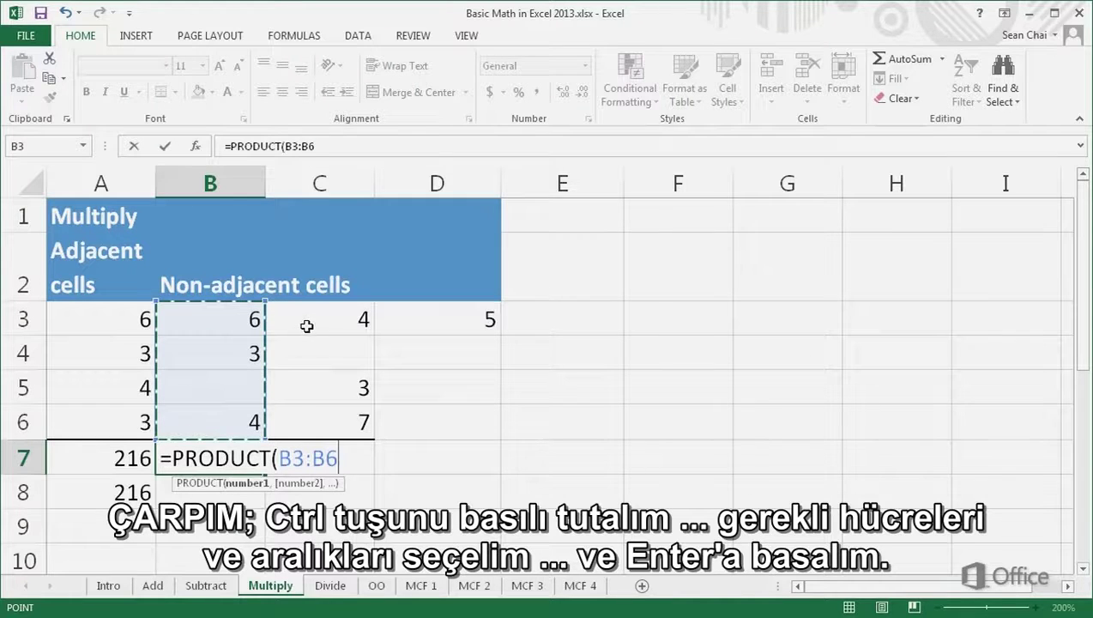
{"action": "left_click_drag", "start_coordinate": [304, 320], "coordinate": [308, 412]}
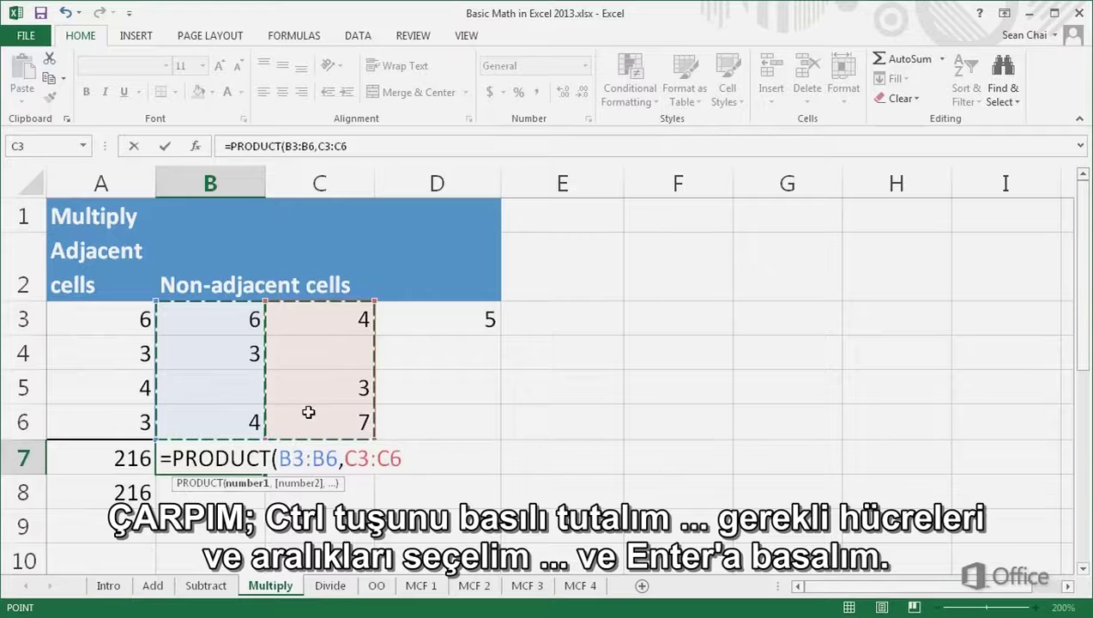
{"action": "left_click", "coordinate": [414, 323], "text": "ctrl"}
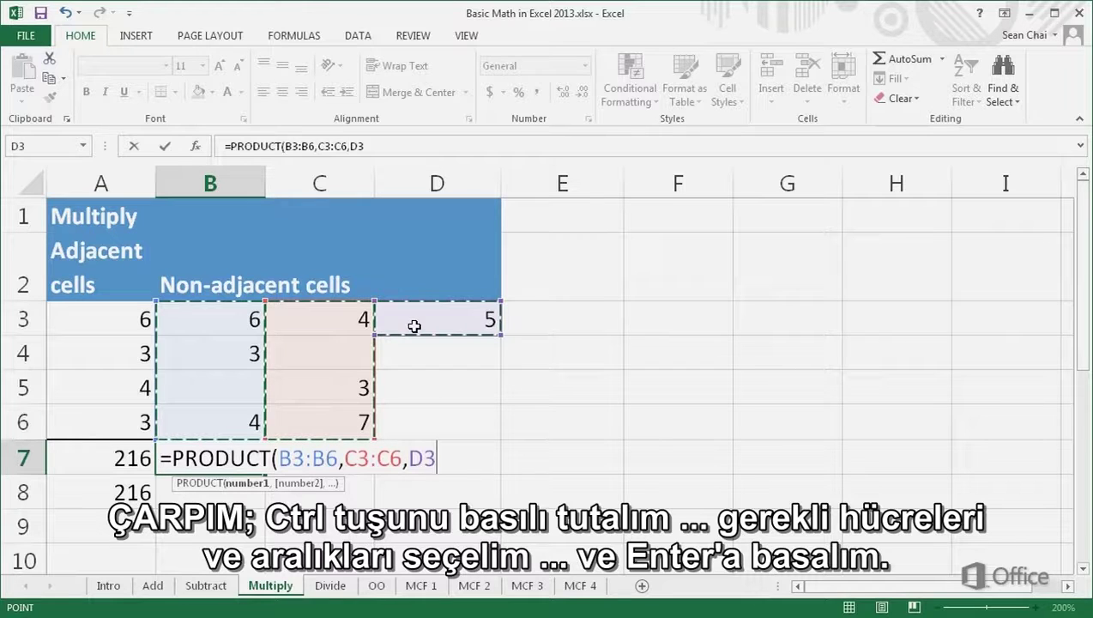
{"action": "key", "text": "Return"}
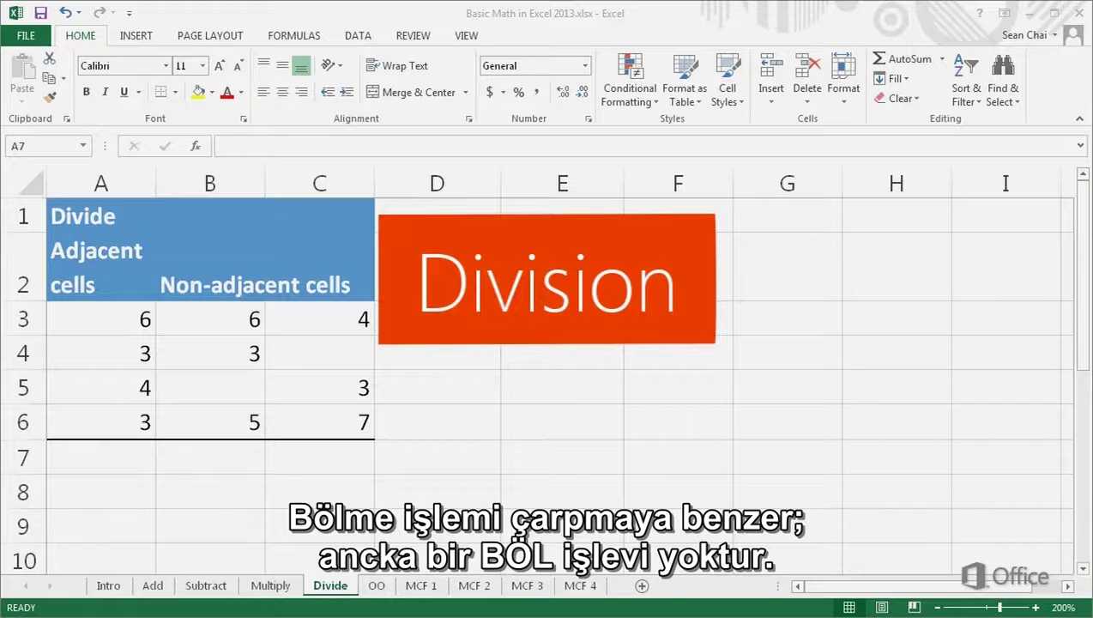
Enter the division formula =A3/A4/A5/A6 in cell A7 of the Divide sheet.
{"action": "left_click", "coordinate": [62, 458]}
{"action": "type", "text": "="}
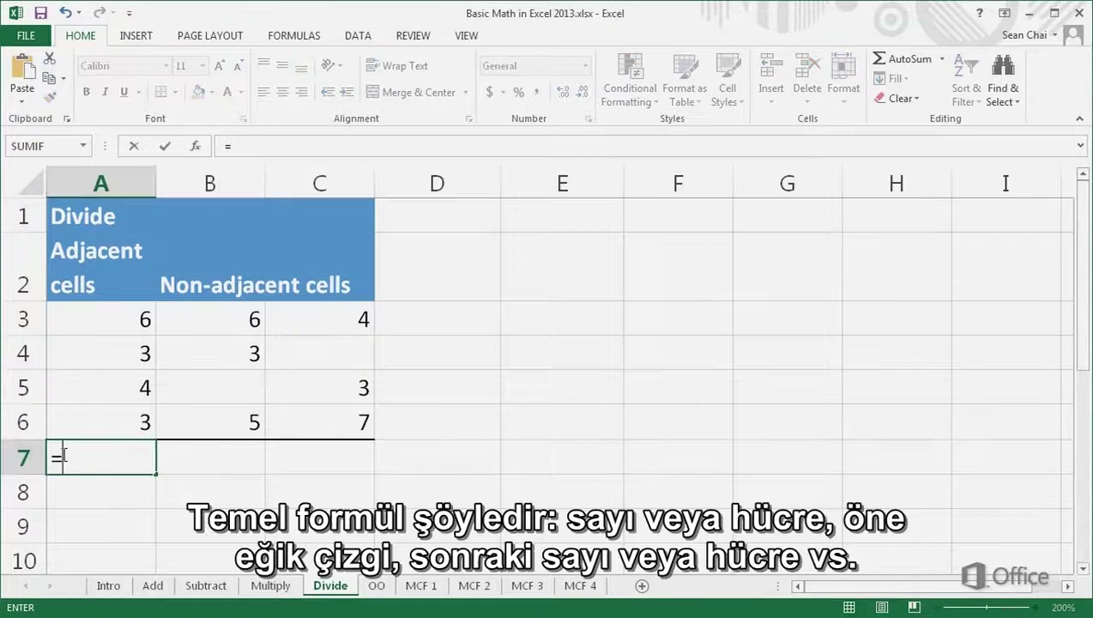
{"action": "left_click", "coordinate": [109, 325]}
{"action": "type", "text": "/"}
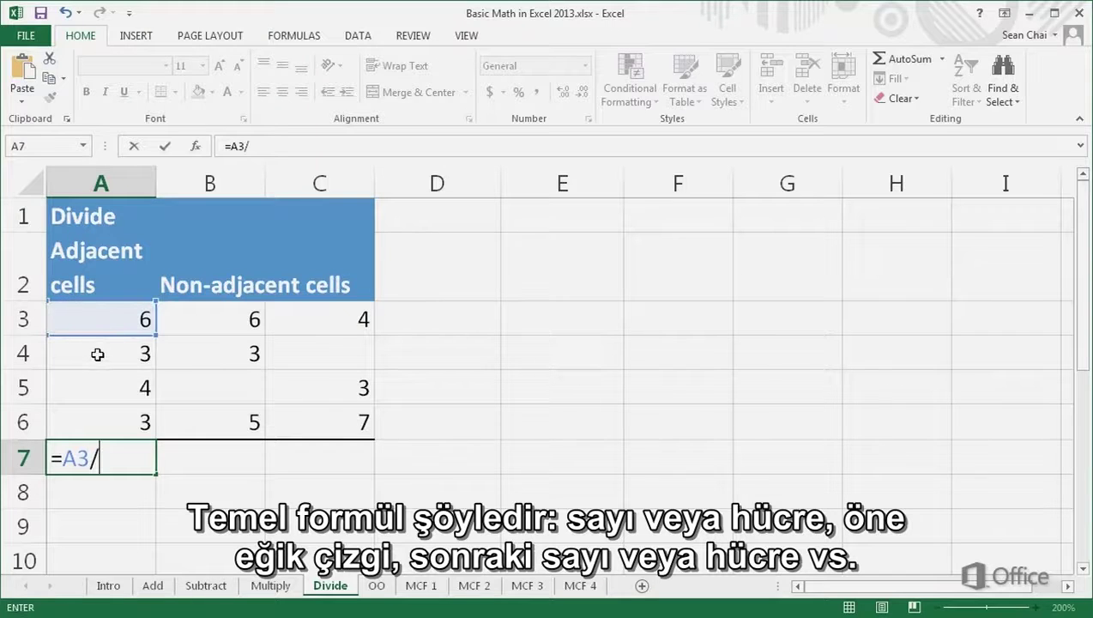
{"action": "left_click", "coordinate": [97, 359]}
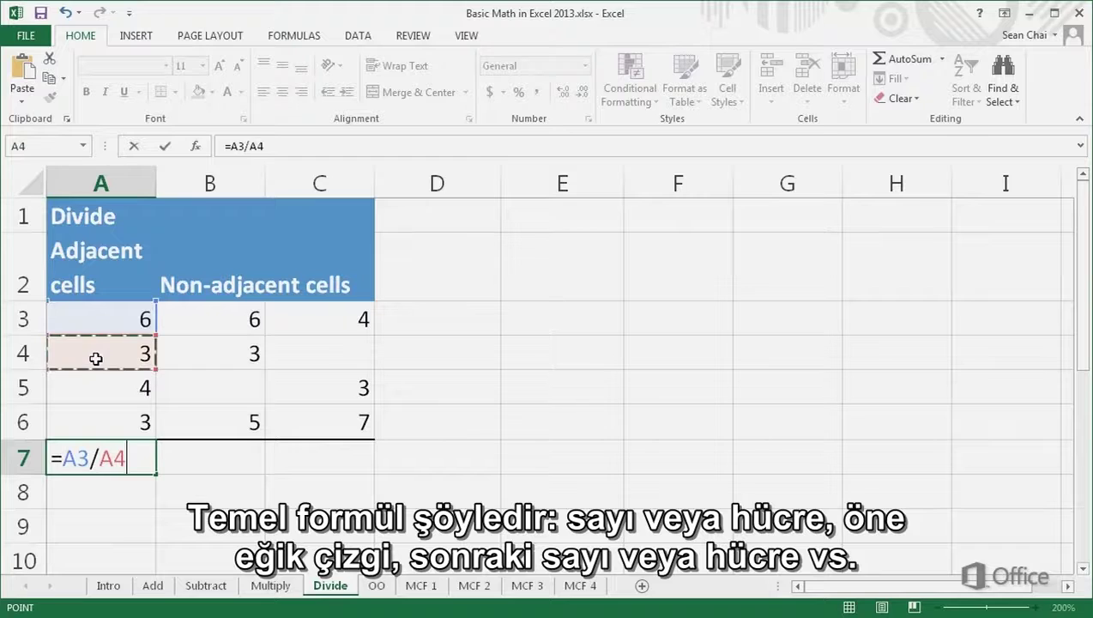
{"action": "type", "text": "/"}
{"action": "left_click", "coordinate": [91, 388]}
{"action": "type", "text": "/"}
{"action": "left_click", "coordinate": [87, 420]}
{"action": "key", "text": "Return"}
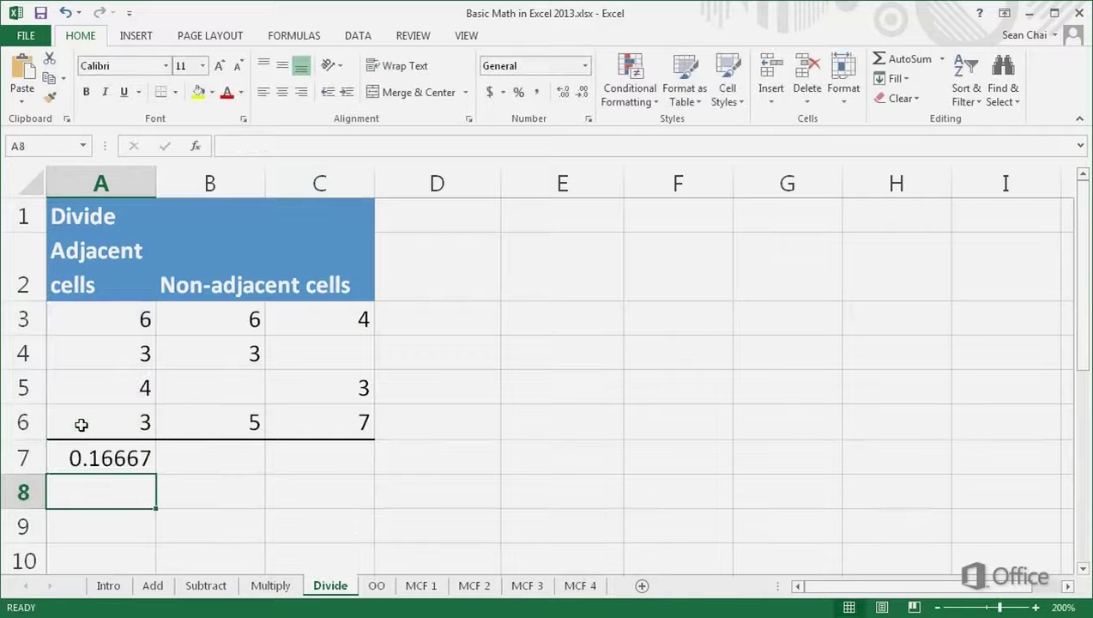
Enter =PRODUCT(B3:B6)/SUM(C3:C6) in cell B7 to divide the product of one range by the sum of the other.
{"action": "left_click", "coordinate": [162, 457]}
{"action": "type", "text": "=PR"}
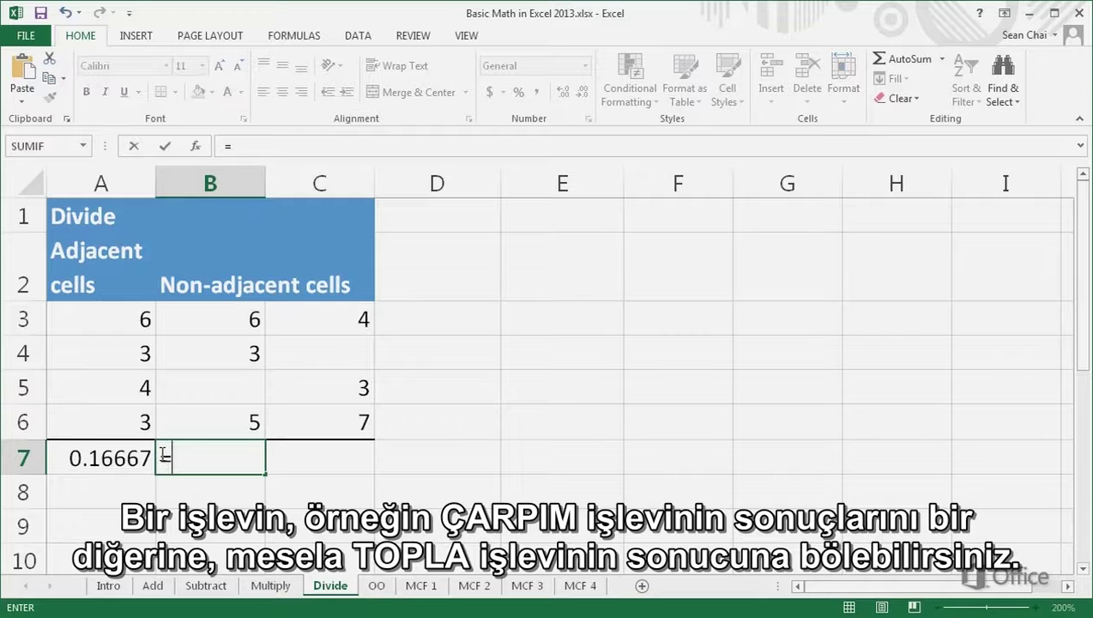
{"action": "type", "text": "ODUCT(B3:B6)/SUM(C3:C6"}
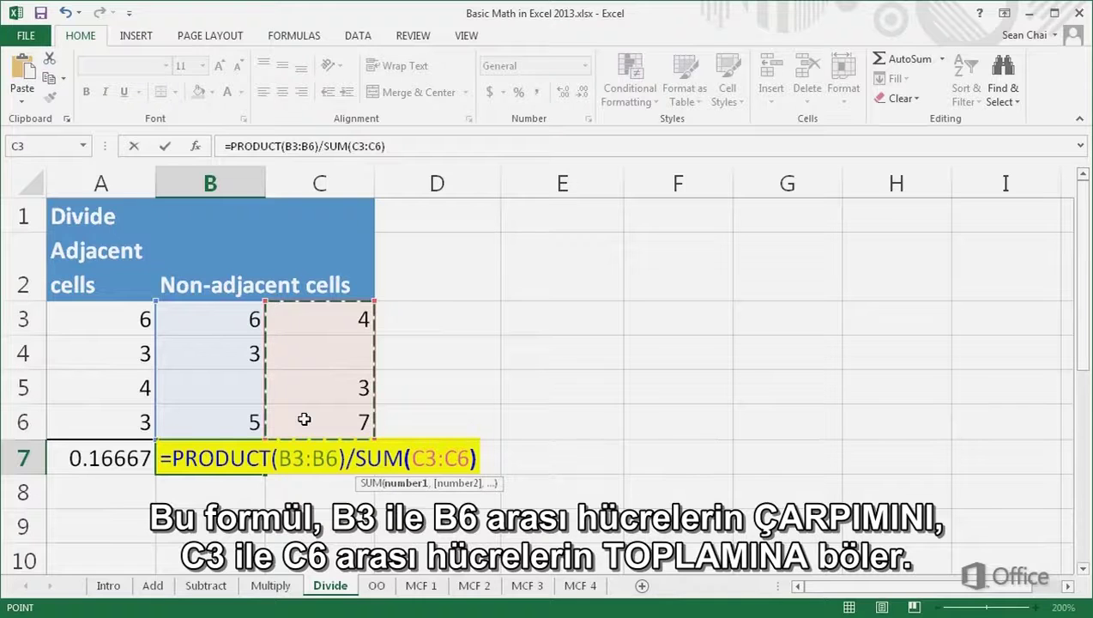
{"action": "key", "text": "Return"}
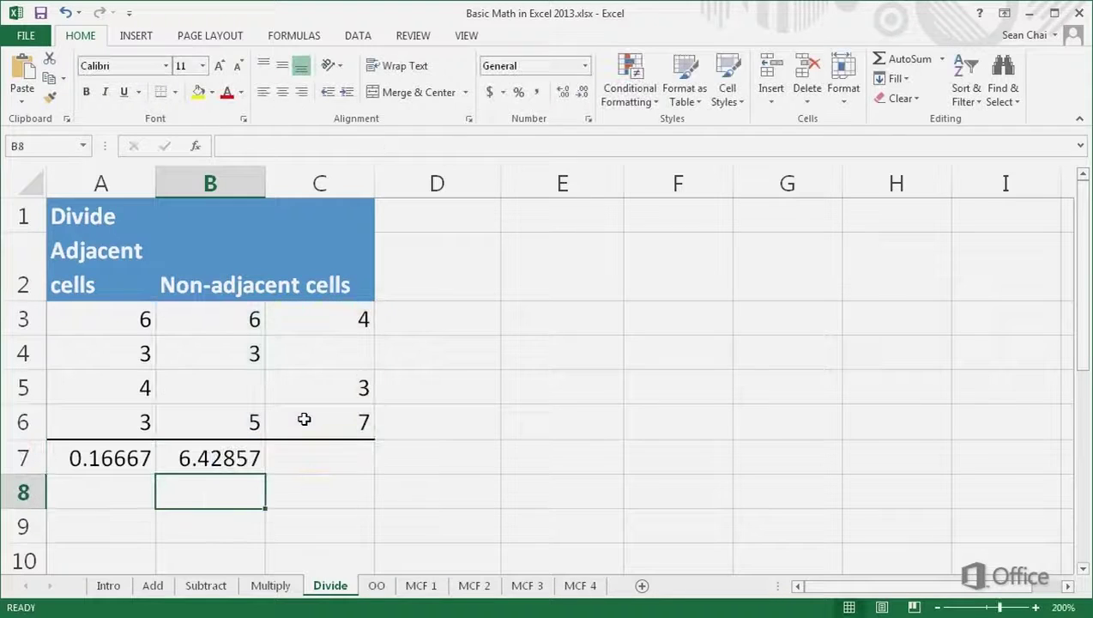